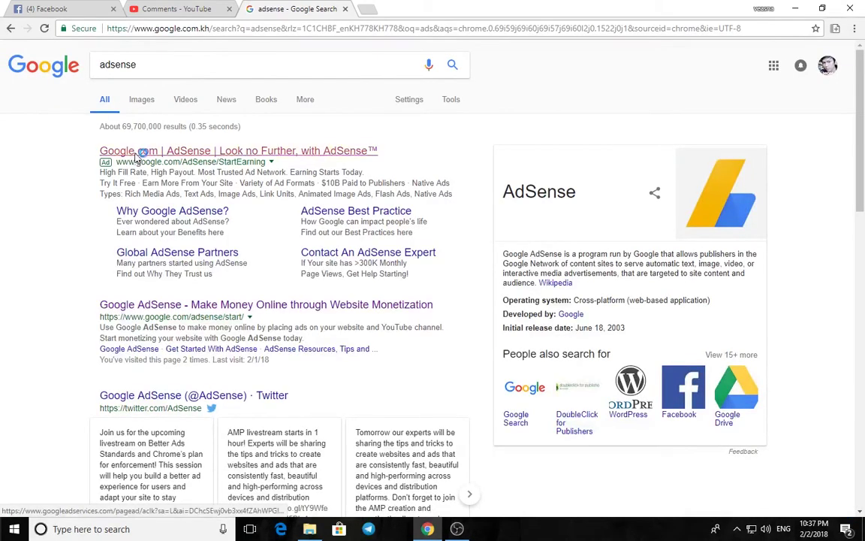
Step: Open Google AdSense from the search results, sign in, and go to the Payments page in the account settings
{"action": "left_click", "coordinate": [136, 152]}
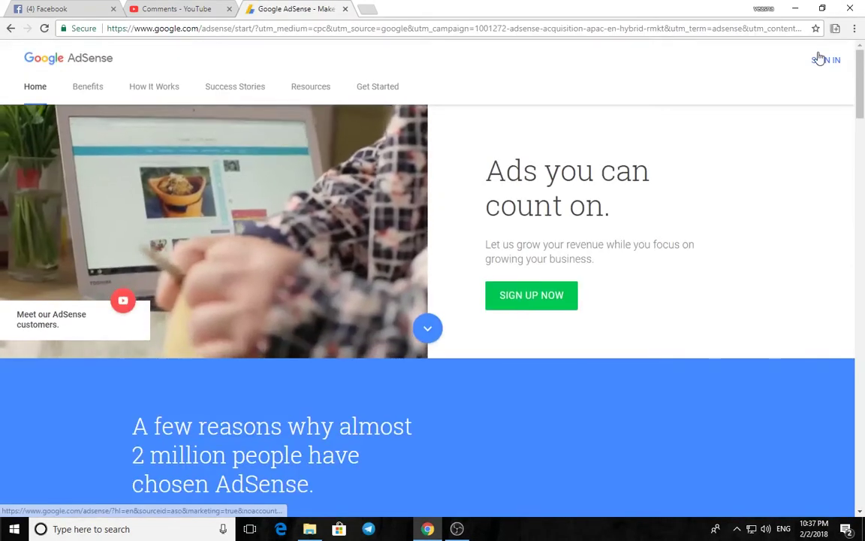
{"action": "left_click", "coordinate": [815, 58]}
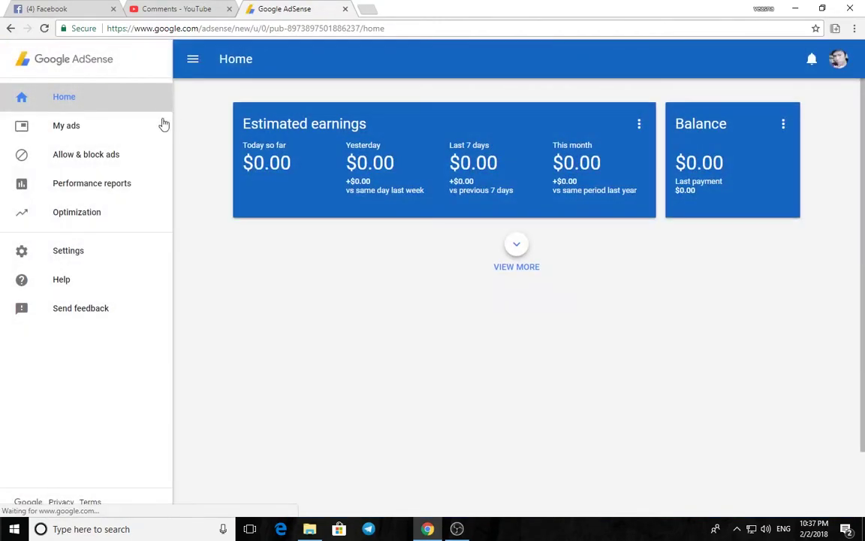
{"action": "left_click", "coordinate": [83, 266]}
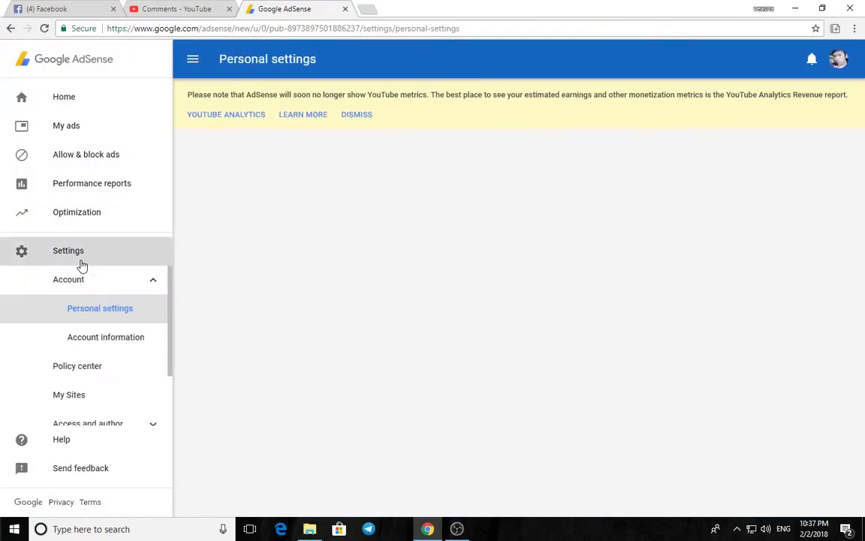
{"action": "scroll", "coordinate": [96, 274], "scroll_direction": "down", "scroll_amount": 2}
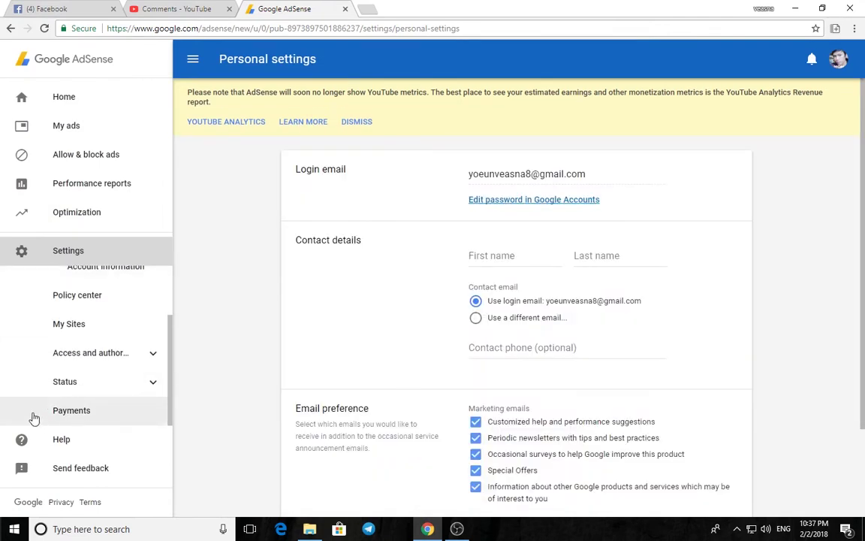
{"action": "left_click", "coordinate": [82, 422]}
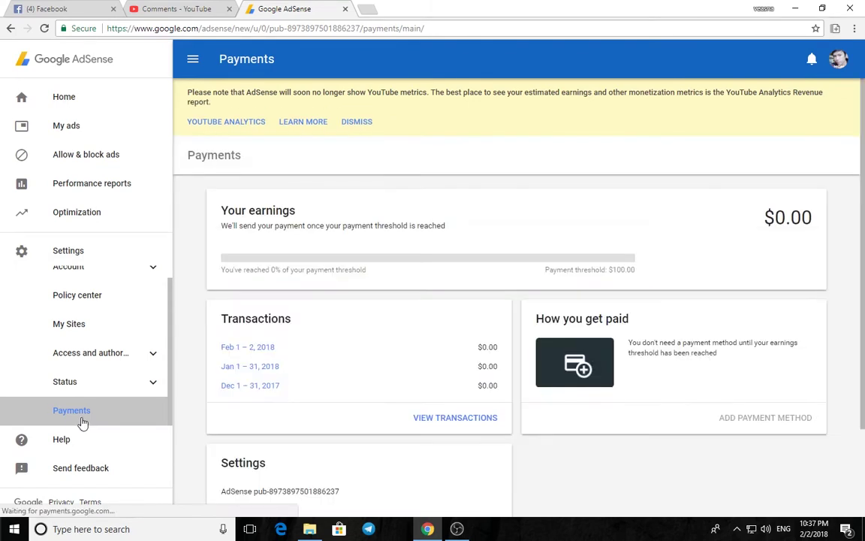
Step: Open the management page for the payments settings and make the payments profile's name and address editable
{"action": "scroll", "coordinate": [359, 279], "scroll_direction": "down", "scroll_amount": 3}
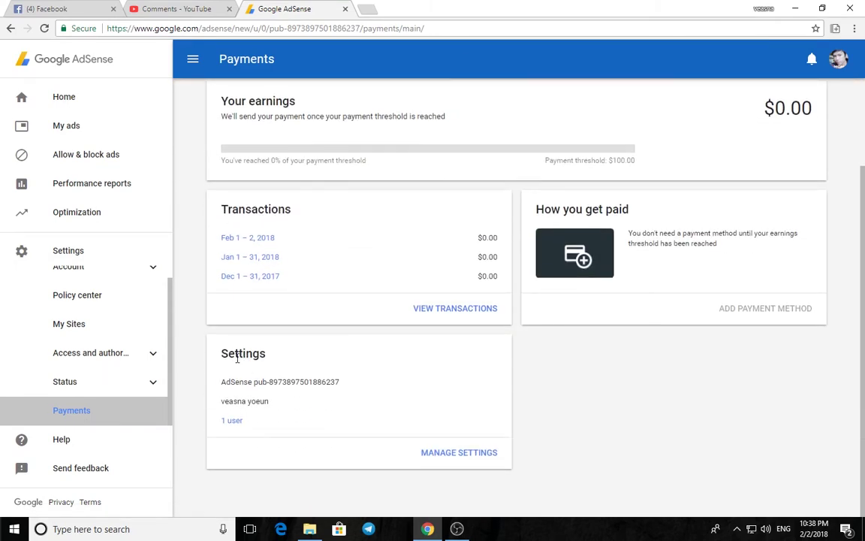
{"action": "left_click_drag", "start_coordinate": [218, 360], "coordinate": [277, 359]}
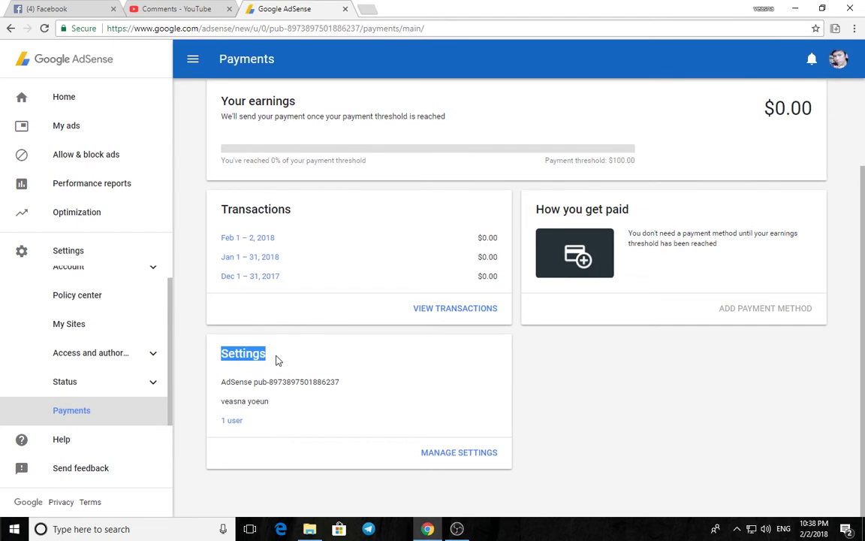
{"action": "left_click", "coordinate": [455, 458]}
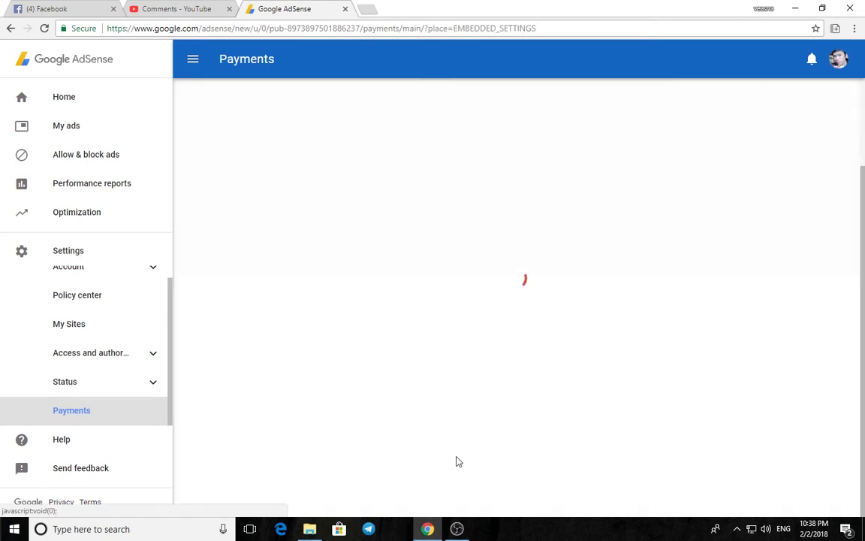
{"action": "scroll", "coordinate": [402, 387], "scroll_direction": "down", "scroll_amount": 3}
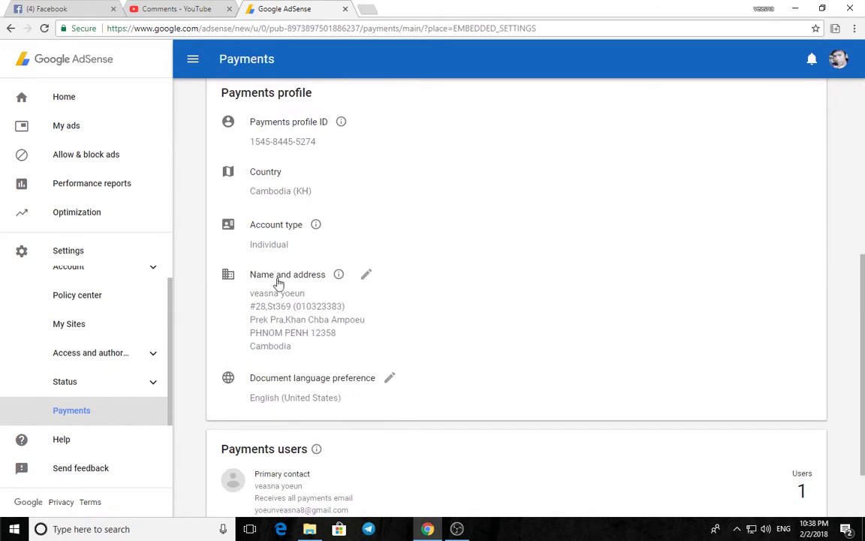
{"action": "left_click", "coordinate": [366, 277]}
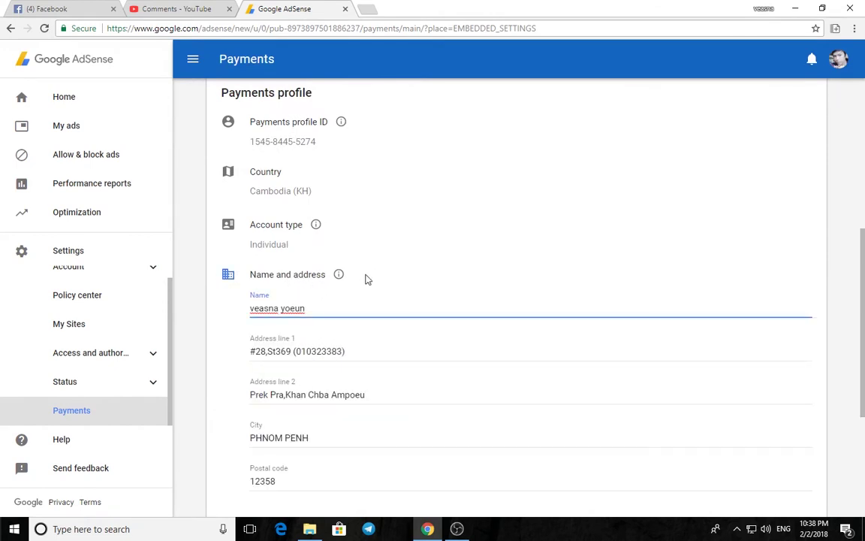
{"action": "scroll", "coordinate": [369, 298], "scroll_direction": "down", "scroll_amount": 1}
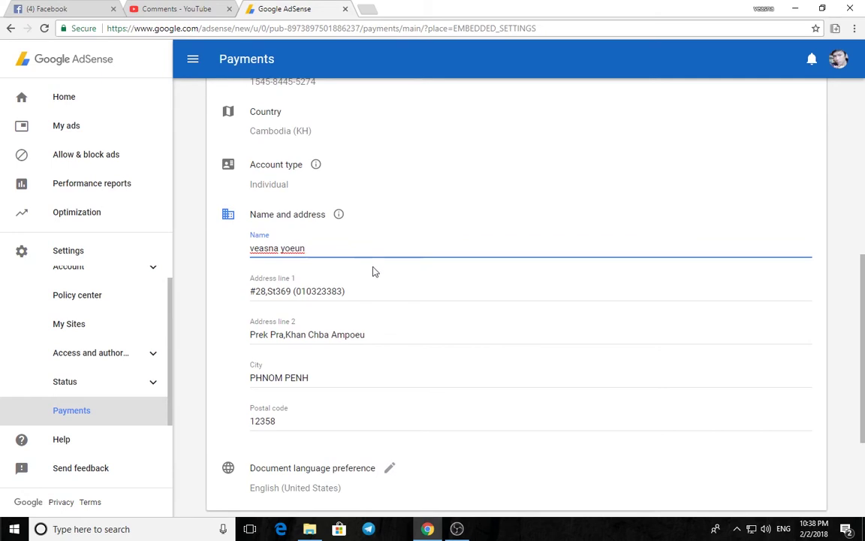
Step: Examine the account holder's name and the first address line in the payments profile
{"action": "left_click_drag", "start_coordinate": [354, 246], "coordinate": [189, 265]}
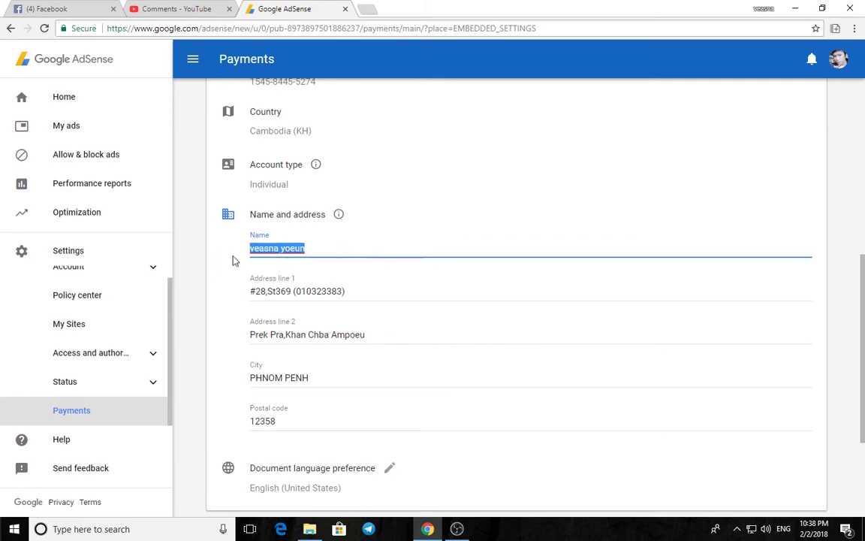
{"action": "left_click", "coordinate": [264, 250]}
{"action": "double_click", "coordinate": [264, 250]}
{"action": "left_click_drag", "start_coordinate": [310, 249], "coordinate": [280, 248]}
{"action": "scroll", "coordinate": [291, 274], "scroll_direction": "down", "scroll_amount": 1}
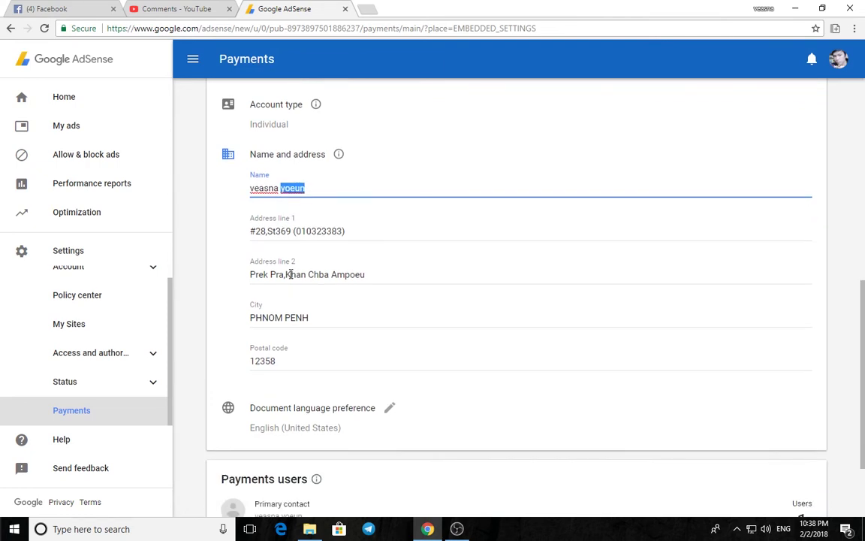
{"action": "left_click_drag", "start_coordinate": [280, 233], "coordinate": [316, 232]}
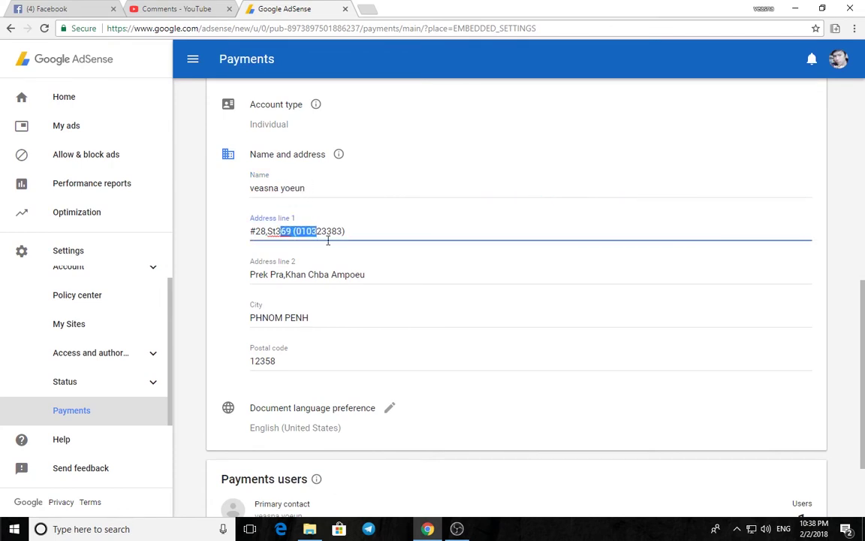
{"action": "left_click", "coordinate": [330, 231]}
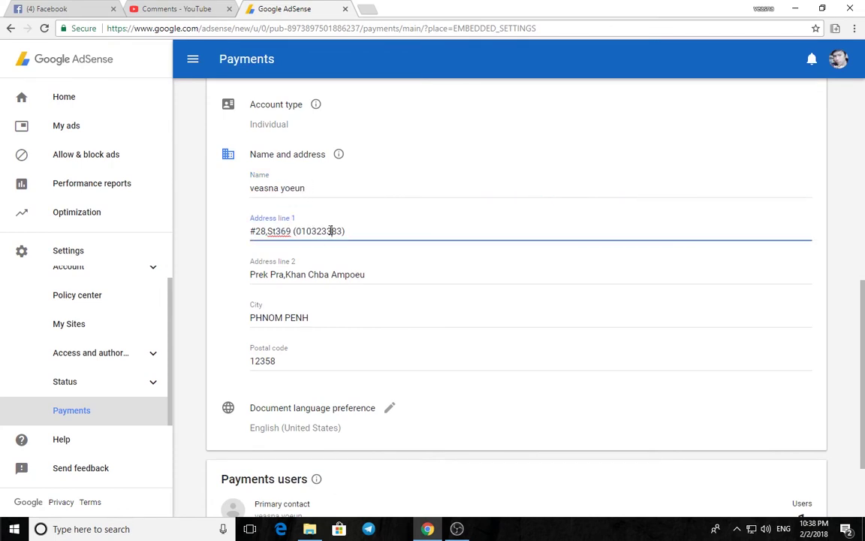
{"action": "double_click", "coordinate": [323, 189]}
{"action": "left_click", "coordinate": [323, 190]}
{"action": "left_click_drag", "start_coordinate": [315, 188], "coordinate": [243, 191]}
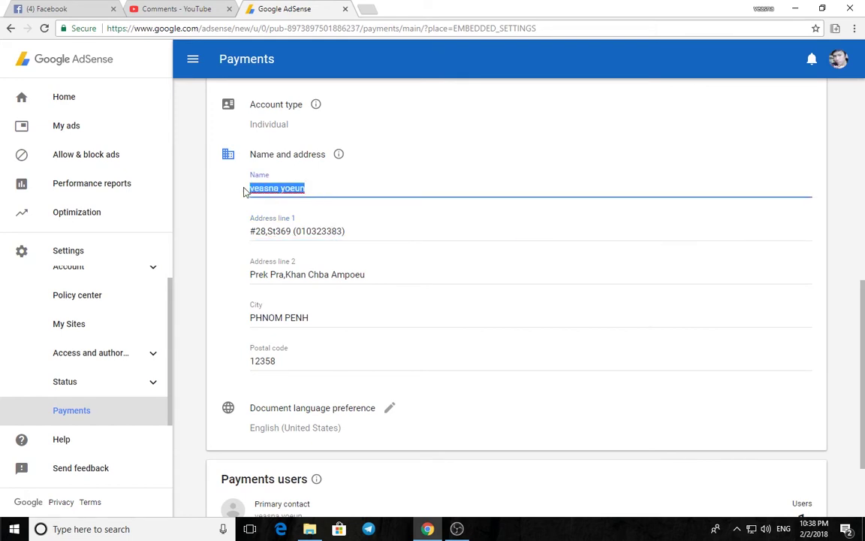
{"action": "scroll", "coordinate": [236, 201], "scroll_direction": "up", "scroll_amount": 3}
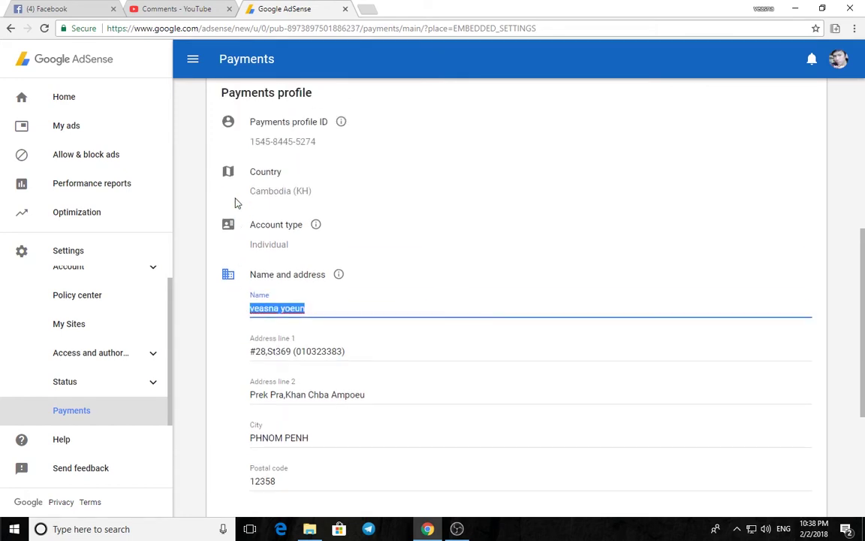
{"action": "scroll", "coordinate": [306, 307], "scroll_direction": "down", "scroll_amount": 2}
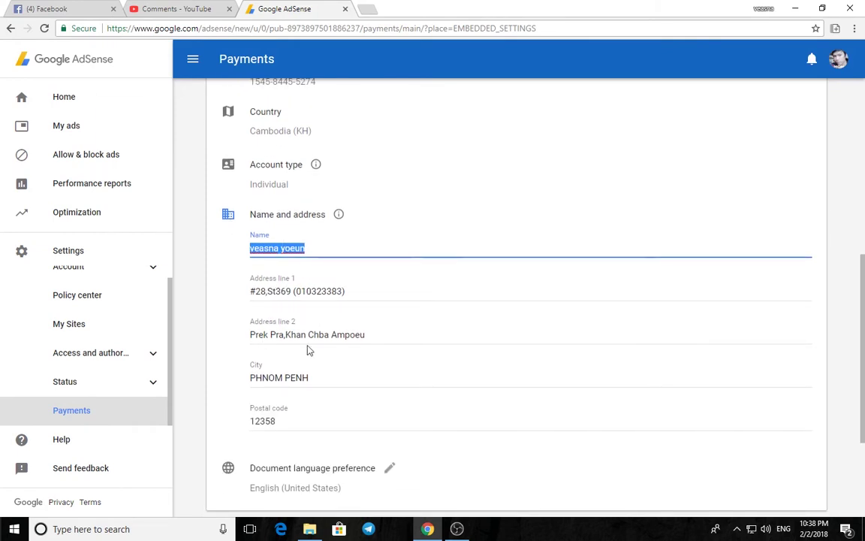
Step: Review both address lines, the city and postal code, and recheck the name in the payments profile
{"action": "left_click", "coordinate": [304, 290]}
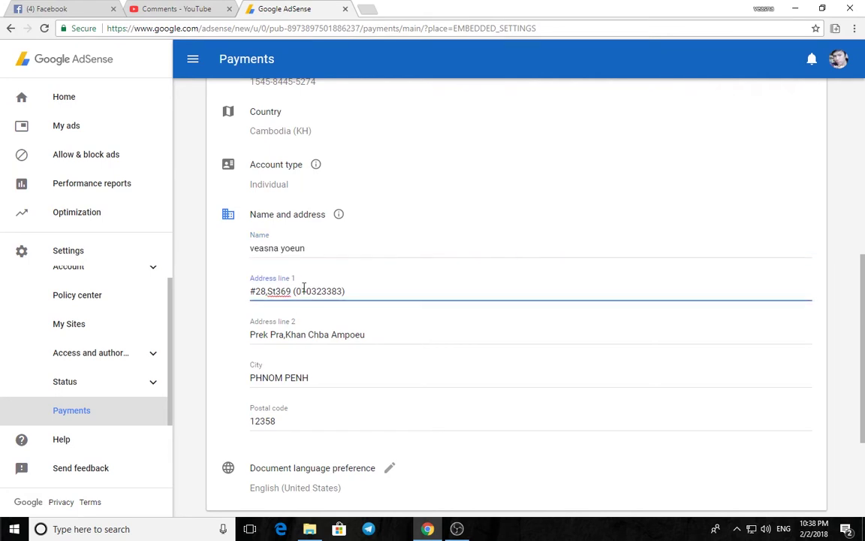
{"action": "left_click", "coordinate": [294, 336]}
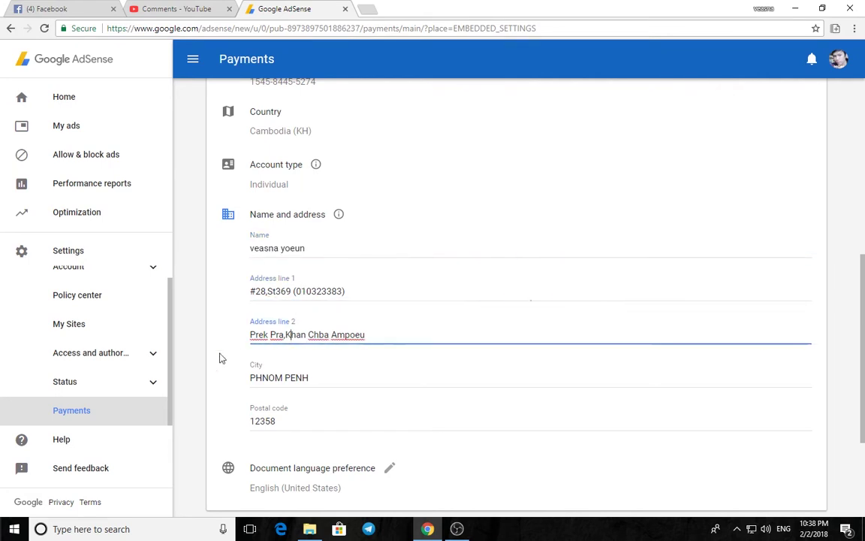
{"action": "scroll", "coordinate": [221, 358], "scroll_direction": "down", "scroll_amount": 3}
{"action": "scroll", "coordinate": [219, 358], "scroll_direction": "up", "scroll_amount": 3}
{"action": "scroll", "coordinate": [220, 358], "scroll_direction": "down", "scroll_amount": 2}
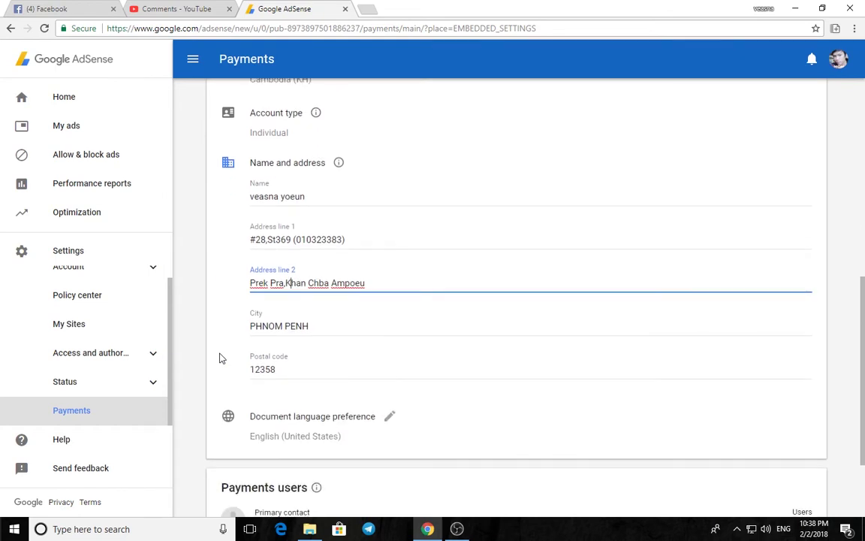
{"action": "left_click", "coordinate": [230, 310]}
{"action": "scroll", "coordinate": [232, 335], "scroll_direction": "down", "scroll_amount": 1}
{"action": "scroll", "coordinate": [232, 334], "scroll_direction": "up", "scroll_amount": 2}
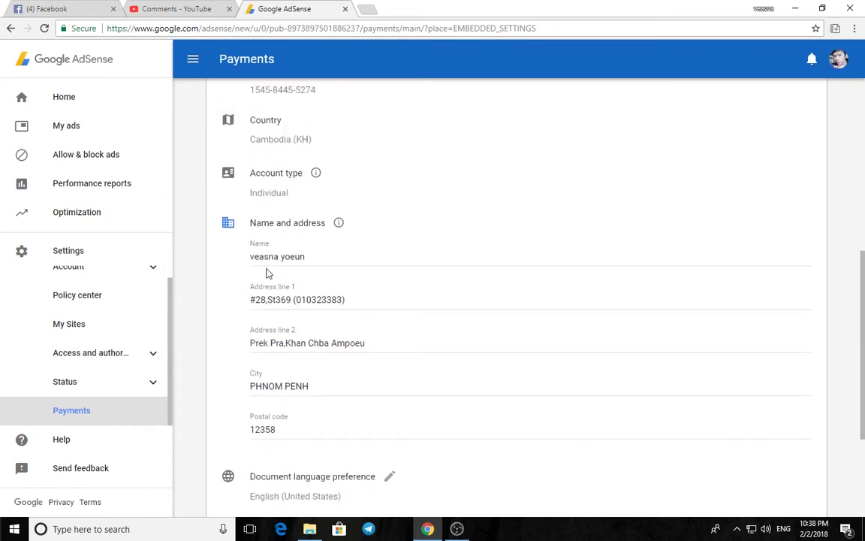
{"action": "left_click_drag", "start_coordinate": [263, 257], "coordinate": [305, 257]}
{"action": "scroll", "coordinate": [244, 348], "scroll_direction": "down", "scroll_amount": 2}
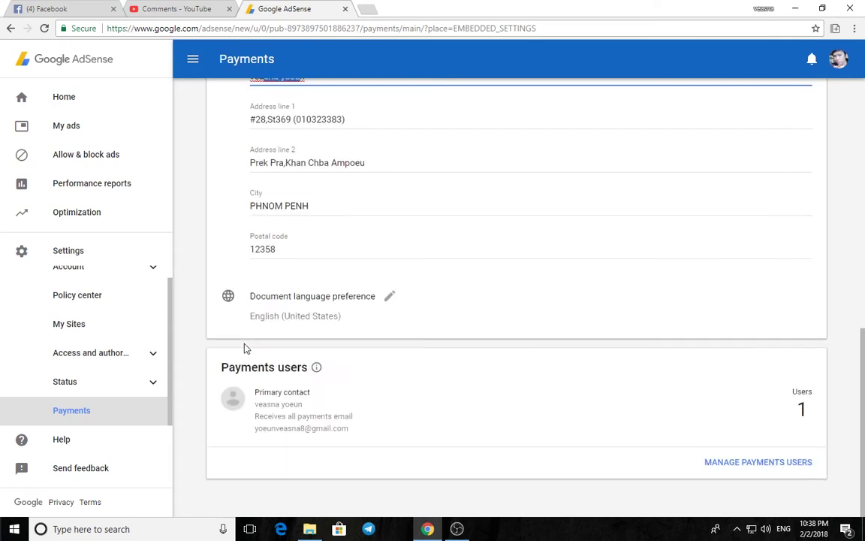
{"action": "scroll", "coordinate": [245, 348], "scroll_direction": "up", "scroll_amount": 5}
{"action": "scroll", "coordinate": [245, 344], "scroll_direction": "down", "scroll_amount": 3}
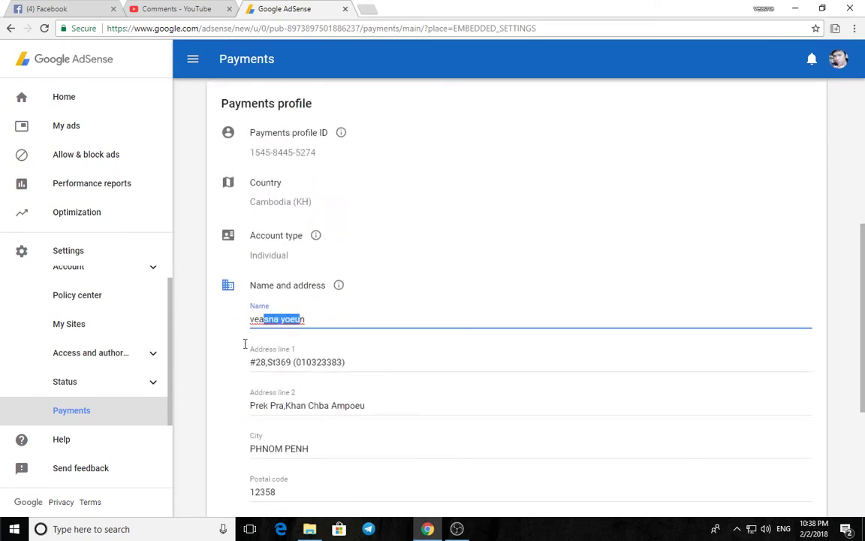
{"action": "left_click", "coordinate": [314, 315]}
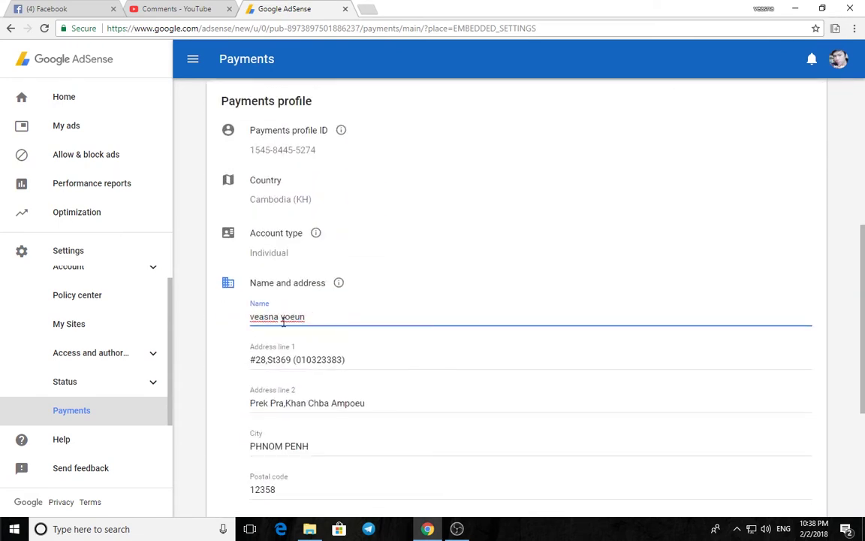
Step: Switch to the YouTube comments page to check the channel's account, and return to the AdSense payments profile
{"action": "left_click", "coordinate": [174, 8]}
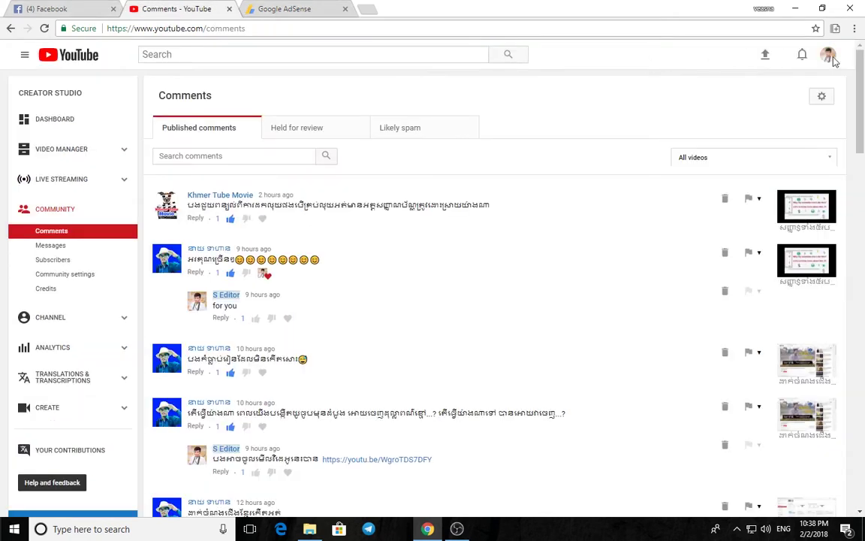
{"action": "left_click", "coordinate": [829, 57]}
{"action": "left_click", "coordinate": [293, 9]}
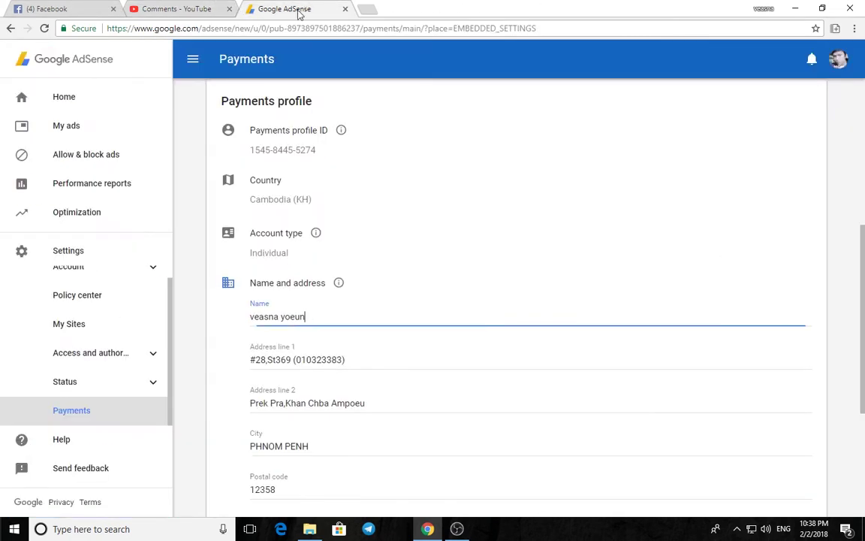
Step: Check the profile name again and look through the remaining payments profile, payments users and payments account details
{"action": "left_click_drag", "start_coordinate": [304, 316], "coordinate": [193, 323]}
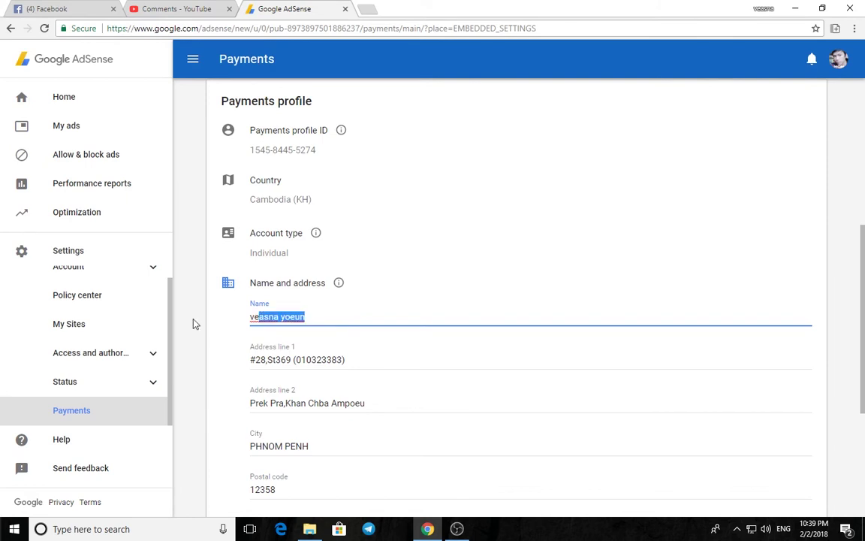
{"action": "left_click", "coordinate": [214, 335]}
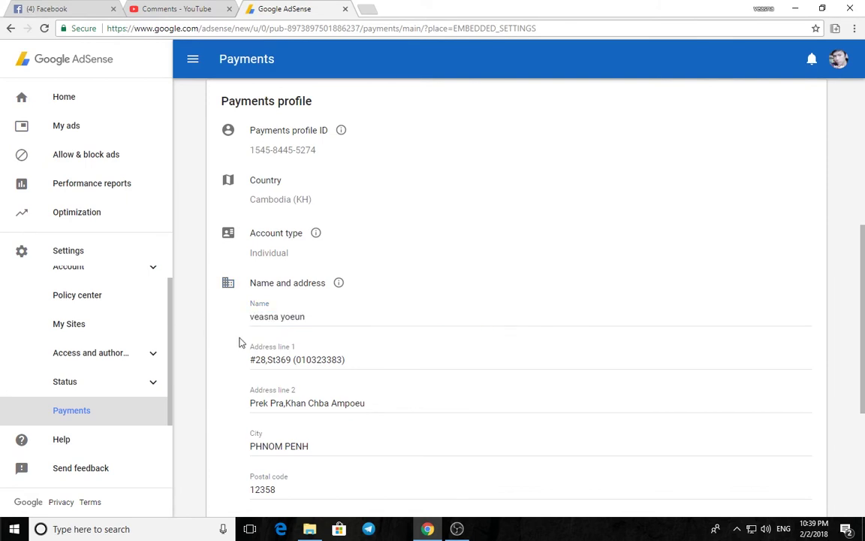
{"action": "left_click_drag", "start_coordinate": [314, 319], "coordinate": [237, 324]}
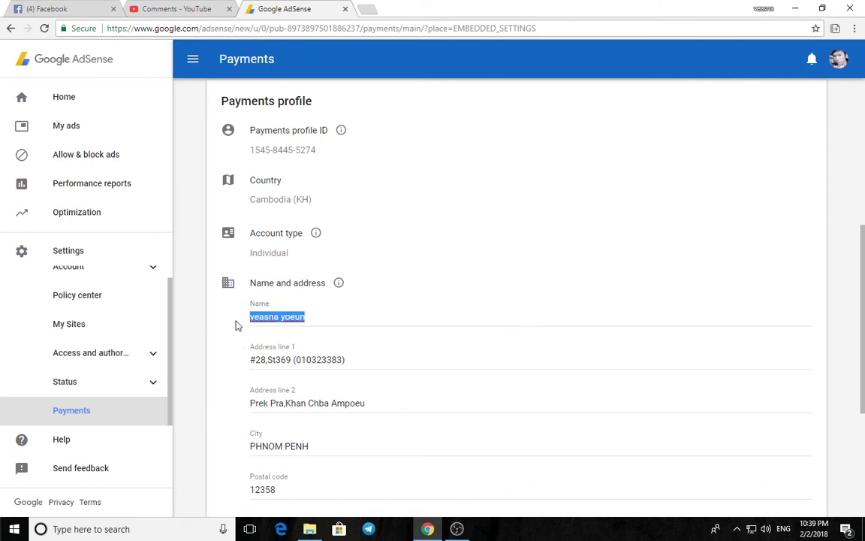
{"action": "left_click", "coordinate": [209, 335]}
{"action": "scroll", "coordinate": [203, 323], "scroll_direction": "down", "scroll_amount": 3}
{"action": "scroll", "coordinate": [200, 306], "scroll_direction": "up", "scroll_amount": 1}
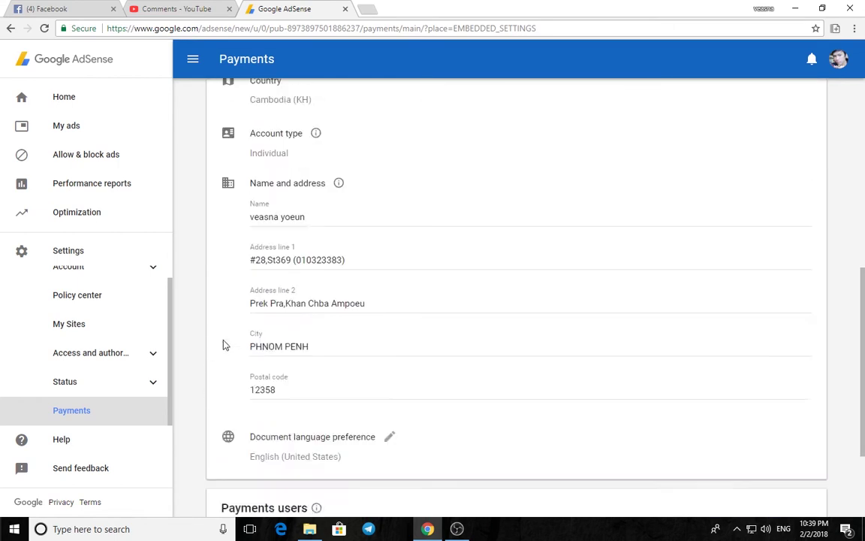
{"action": "scroll", "coordinate": [201, 306], "scroll_direction": "down", "scroll_amount": 1}
{"action": "scroll", "coordinate": [224, 344], "scroll_direction": "up", "scroll_amount": 2}
{"action": "scroll", "coordinate": [223, 346], "scroll_direction": "down", "scroll_amount": 1}
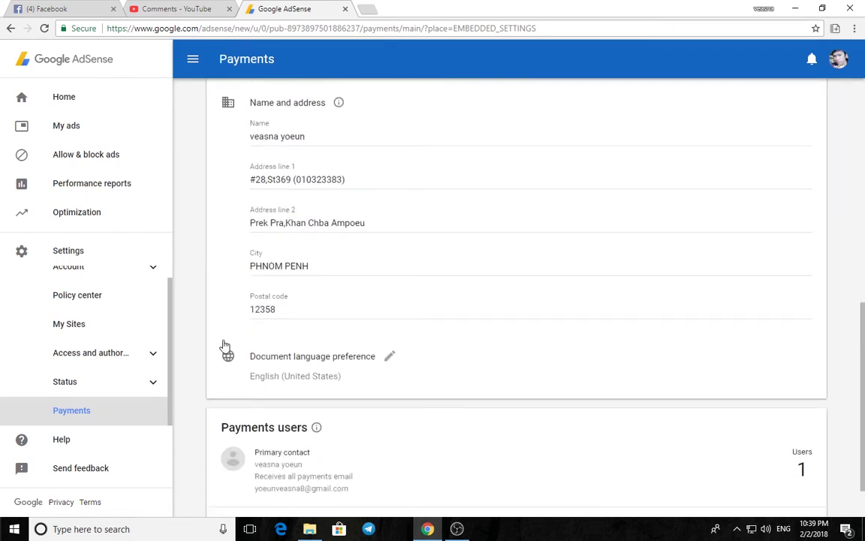
{"action": "scroll", "coordinate": [224, 345], "scroll_direction": "up", "scroll_amount": 2}
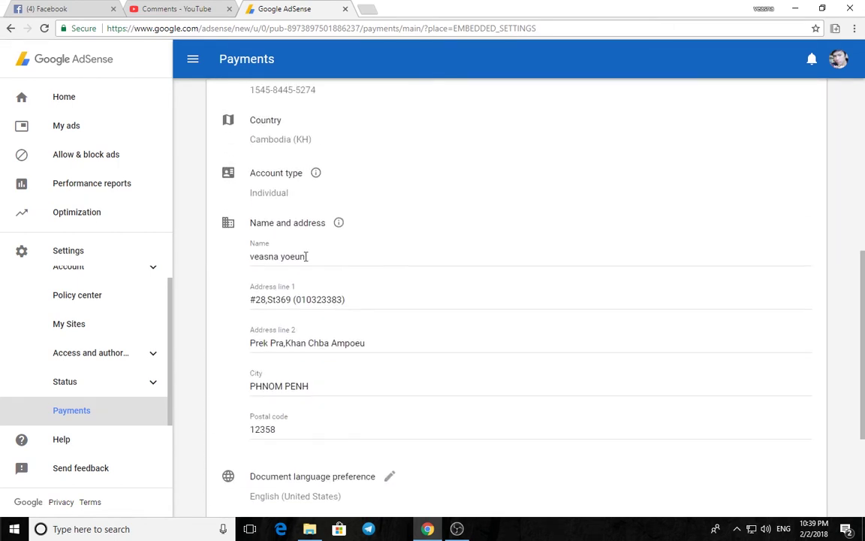
{"action": "scroll", "coordinate": [210, 299], "scroll_direction": "down", "scroll_amount": 3}
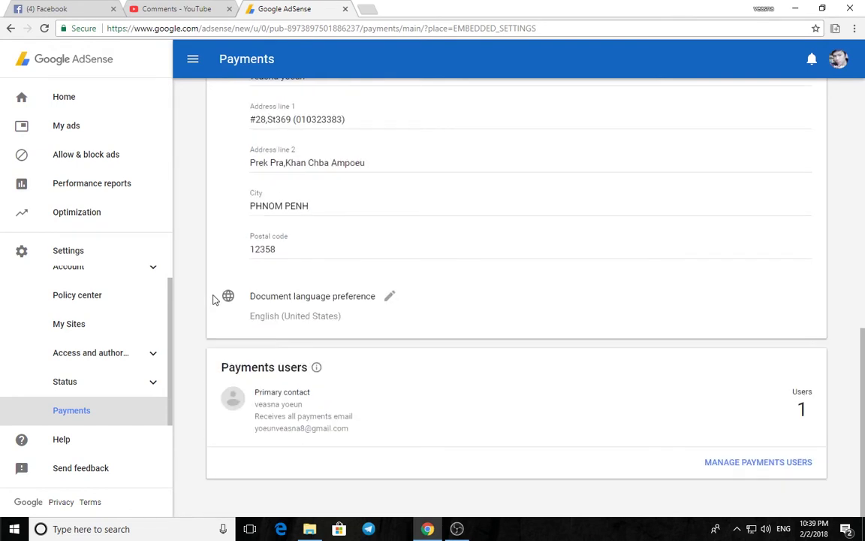
{"action": "scroll", "coordinate": [212, 299], "scroll_direction": "up", "scroll_amount": 7}
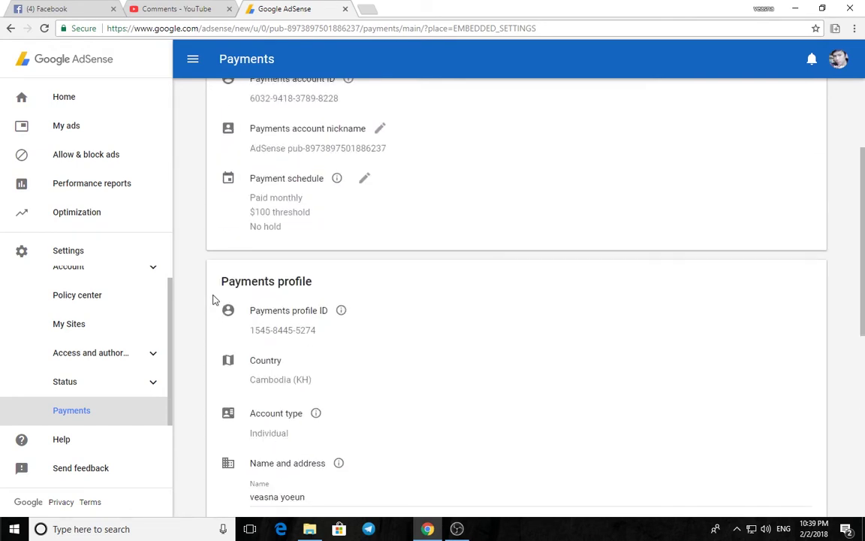
Step: Return from the payments settings to the Payments overview and locate the How you get paid section
{"action": "scroll", "coordinate": [212, 299], "scroll_direction": "up", "scroll_amount": 2}
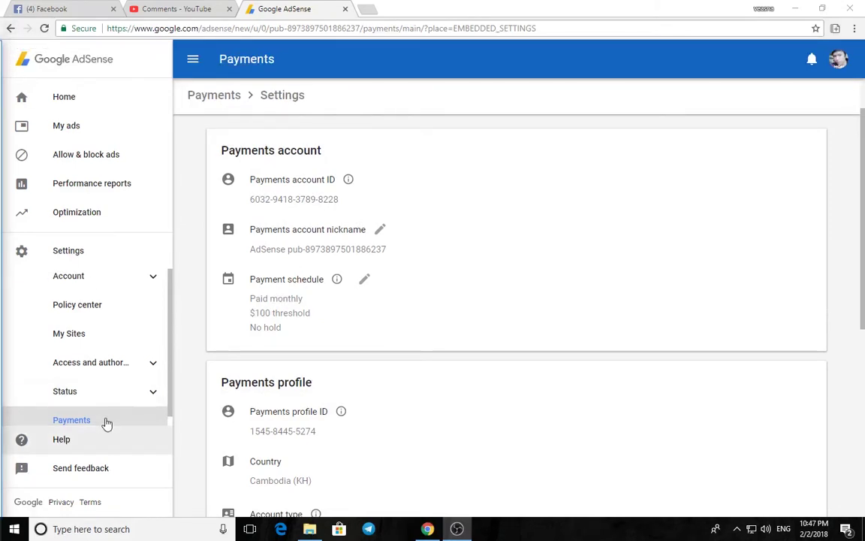
{"action": "left_click", "coordinate": [12, 30]}
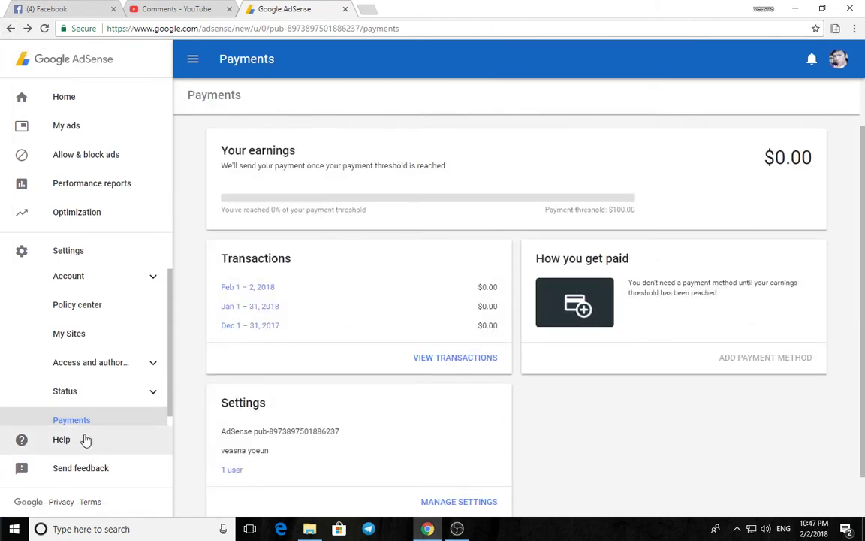
{"action": "scroll", "coordinate": [440, 322], "scroll_direction": "down", "scroll_amount": 1}
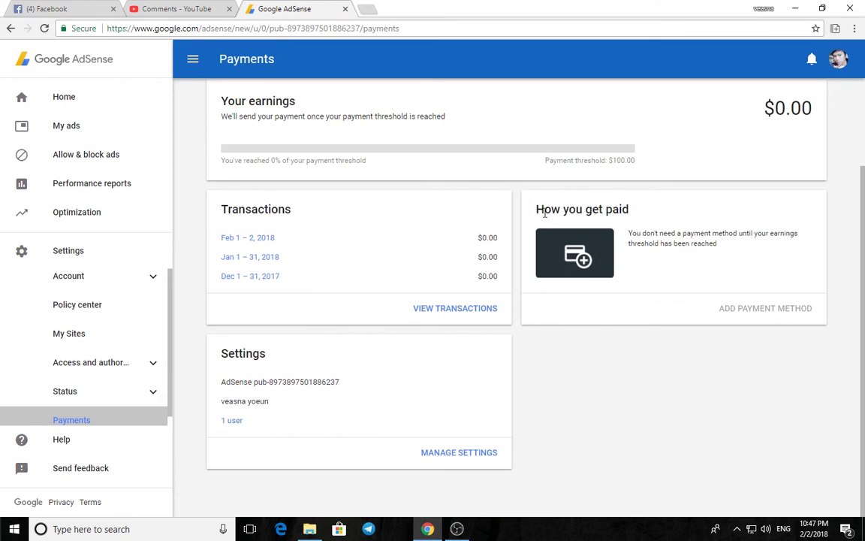
{"action": "left_click_drag", "start_coordinate": [536, 211], "coordinate": [618, 207]}
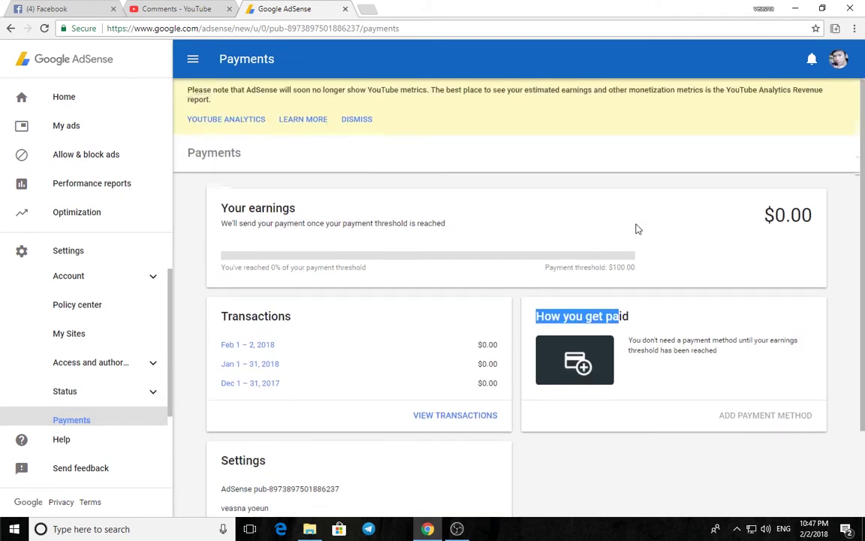
{"action": "left_click", "coordinate": [679, 322]}
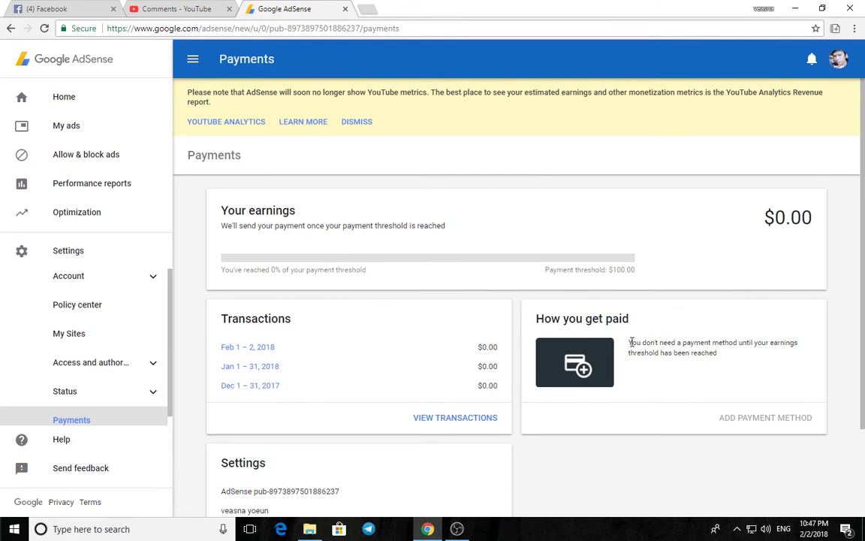
Step: Read the note in the How you get paid section about when a payment method is needed
{"action": "left_click_drag", "start_coordinate": [631, 343], "coordinate": [719, 343]}
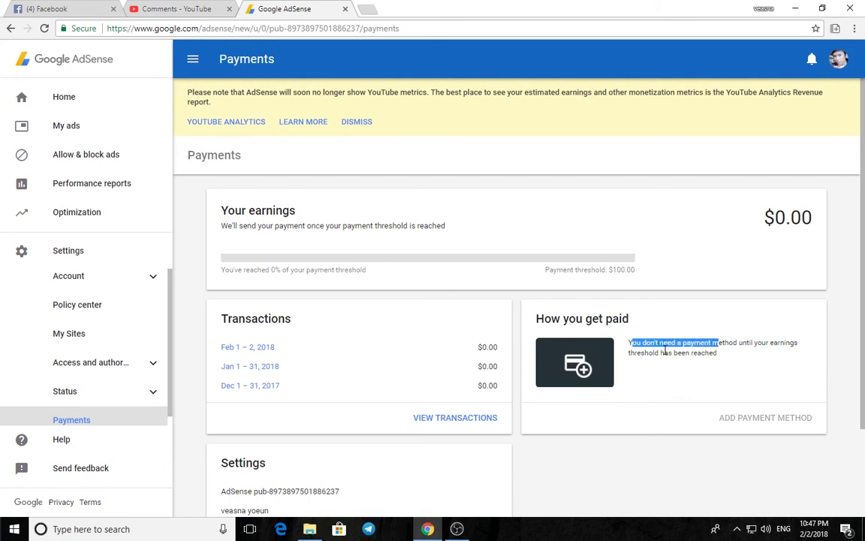
{"action": "mouse_move", "coordinate": [665, 352]}
{"action": "left_mouse_down"}
{"action": "mouse_move", "coordinate": [689, 352]}
{"action": "mouse_move", "coordinate": [674, 352]}
{"action": "left_mouse_up"}
{"action": "left_click", "coordinate": [649, 348]}
{"action": "left_click_drag", "start_coordinate": [672, 355], "coordinate": [660, 353]}
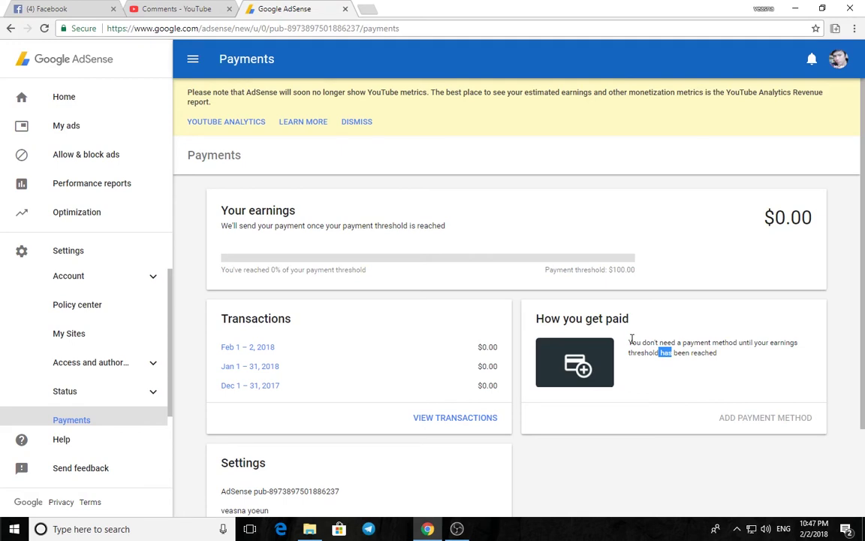
Step: Read the payment condition under Your earnings and check the payment threshold amount
{"action": "left_click", "coordinate": [560, 233]}
{"action": "left_click_drag", "start_coordinate": [222, 226], "coordinate": [498, 242]}
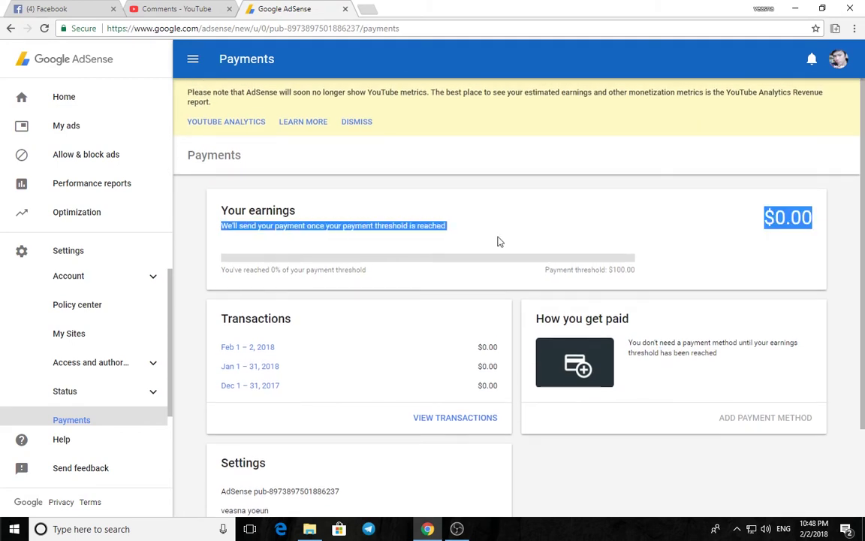
{"action": "left_click_drag", "start_coordinate": [634, 269], "coordinate": [525, 269]}
{"action": "left_click", "coordinate": [498, 282]}
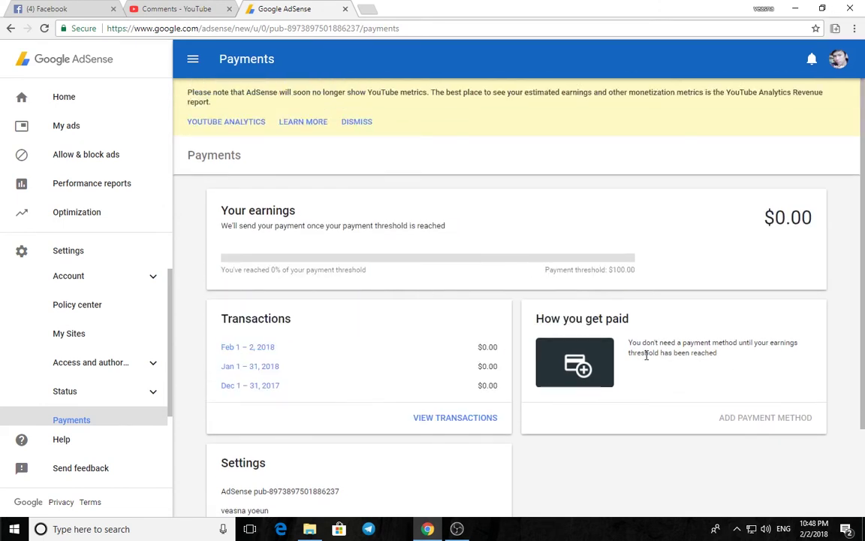
Step: Reread the How you get paid note closely, covering both the payment method requirement and the earnings threshold wording
{"action": "scroll", "coordinate": [646, 355], "scroll_direction": "down", "scroll_amount": 2}
{"action": "scroll", "coordinate": [645, 355], "scroll_direction": "up", "scroll_amount": 2}
{"action": "left_click_drag", "start_coordinate": [662, 342], "coordinate": [711, 342]}
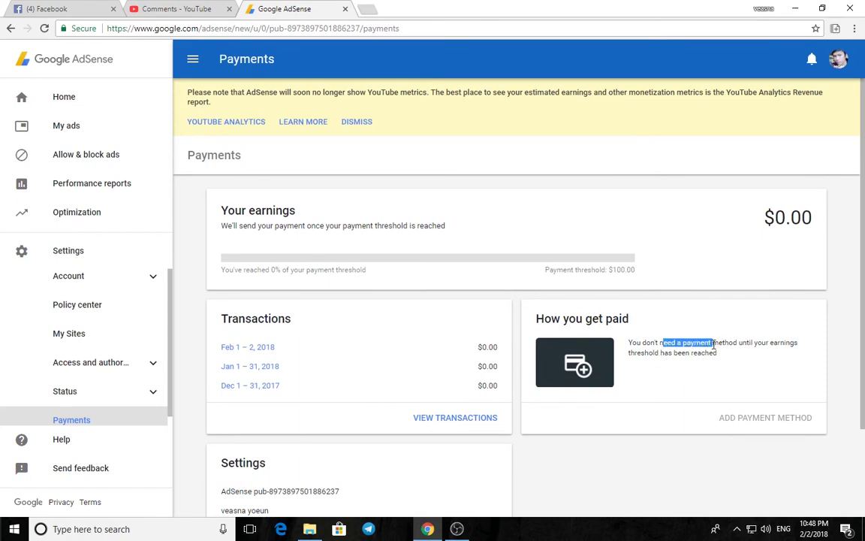
{"action": "left_click", "coordinate": [665, 340]}
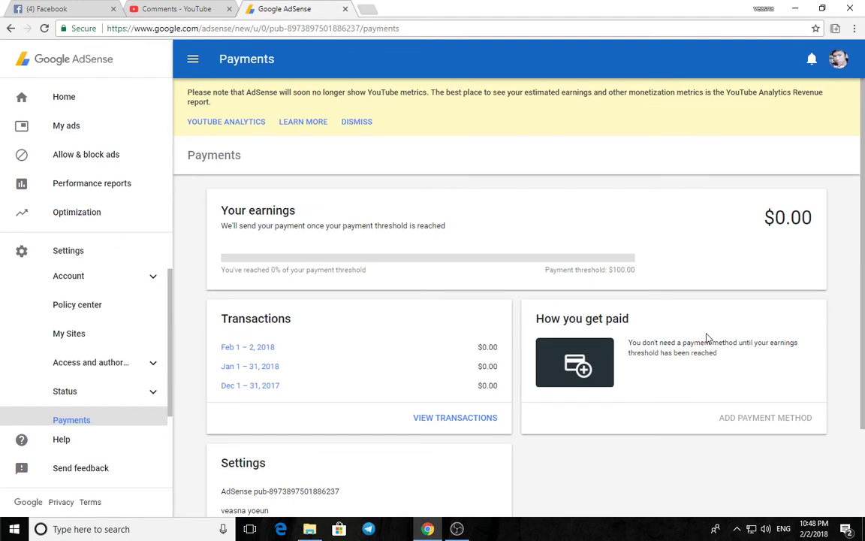
{"action": "left_click_drag", "start_coordinate": [651, 342], "coordinate": [715, 352]}
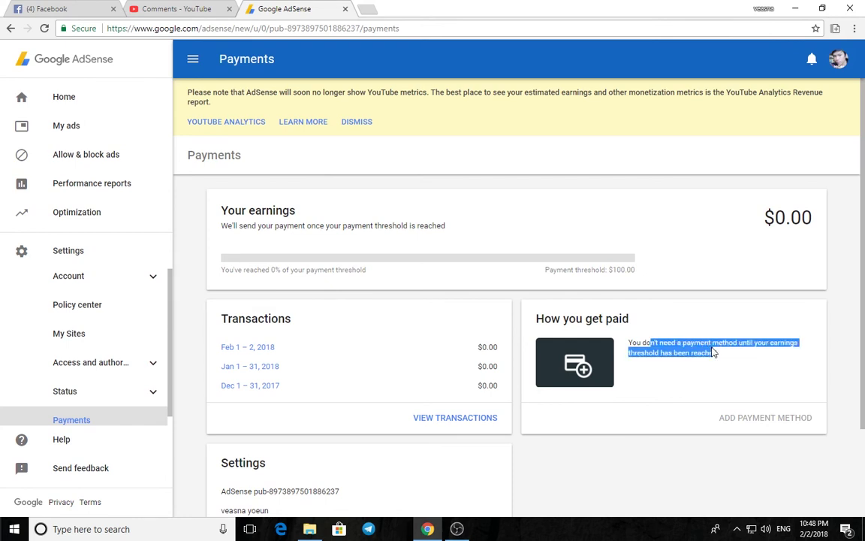
{"action": "left_click_drag", "start_coordinate": [659, 343], "coordinate": [696, 345]}
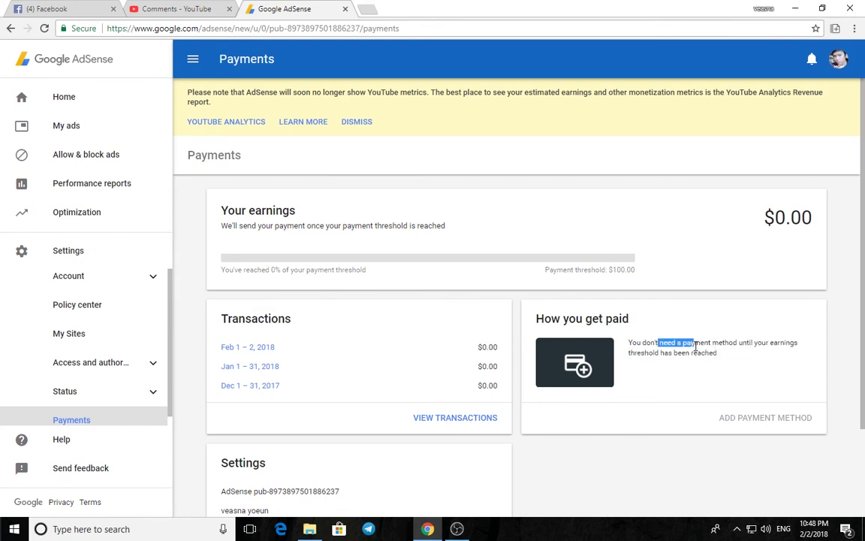
{"action": "left_click", "coordinate": [654, 354]}
{"action": "left_click_drag", "start_coordinate": [654, 354], "coordinate": [629, 351]}
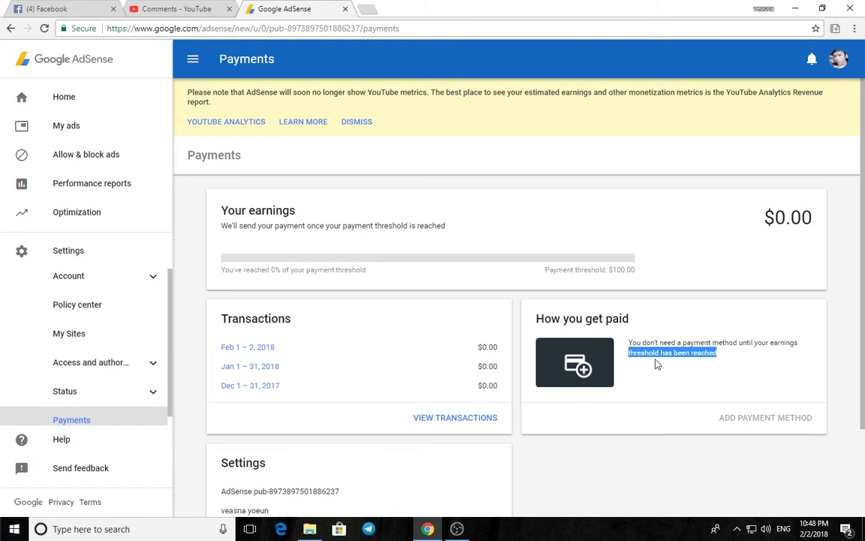
{"action": "left_click", "coordinate": [655, 364]}
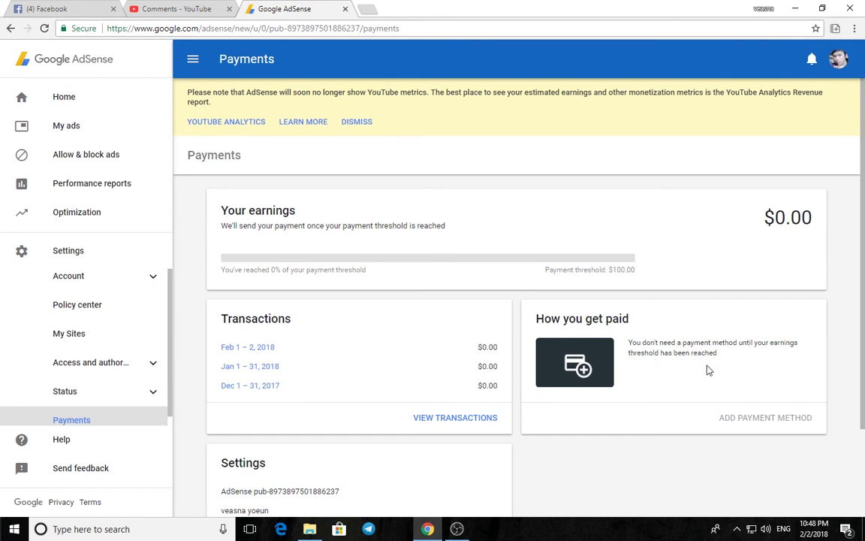
{"action": "left_click_drag", "start_coordinate": [716, 353], "coordinate": [685, 358]}
{"action": "left_click", "coordinate": [686, 349]}
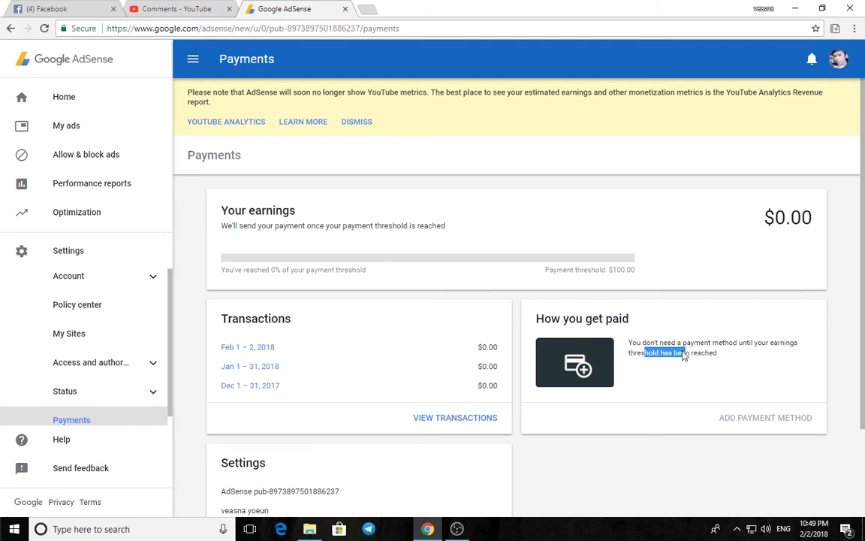
{"action": "left_click_drag", "start_coordinate": [685, 358], "coordinate": [687, 347]}
{"action": "left_click", "coordinate": [679, 349]}
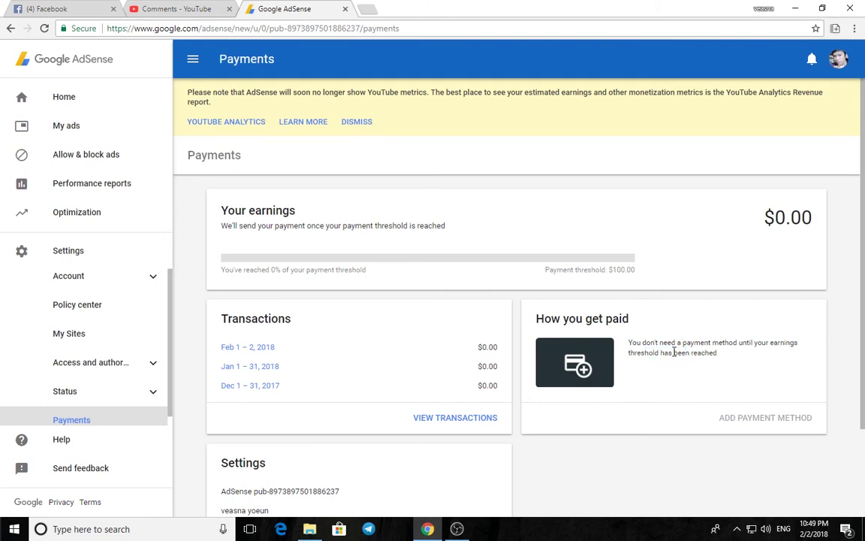
{"action": "left_click_drag", "start_coordinate": [659, 352], "coordinate": [675, 362]}
{"action": "left_click", "coordinate": [691, 353]}
Step: Look over the earnings, transactions, payment method and settings sections of the Payments overview
{"action": "scroll", "coordinate": [662, 344], "scroll_direction": "down", "scroll_amount": 2}
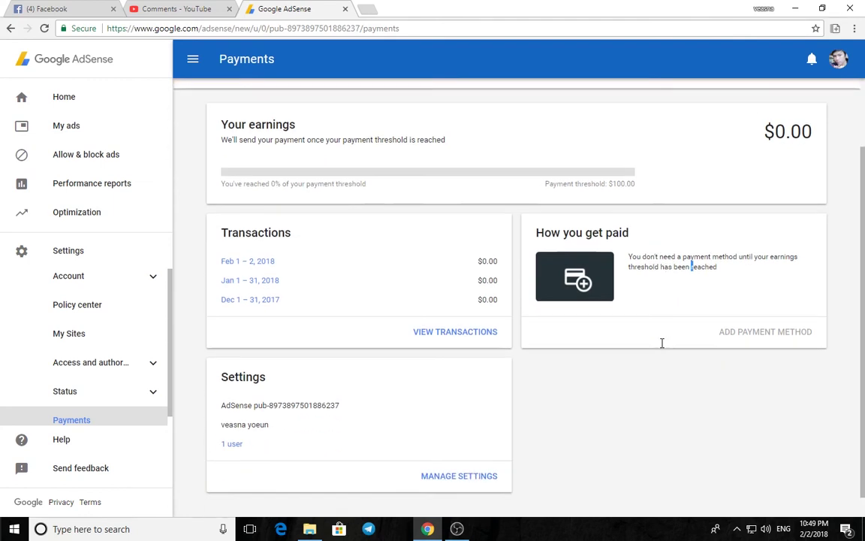
{"action": "scroll", "coordinate": [663, 348], "scroll_direction": "up", "scroll_amount": 1}
{"action": "scroll", "coordinate": [663, 348], "scroll_direction": "up", "scroll_amount": 1}
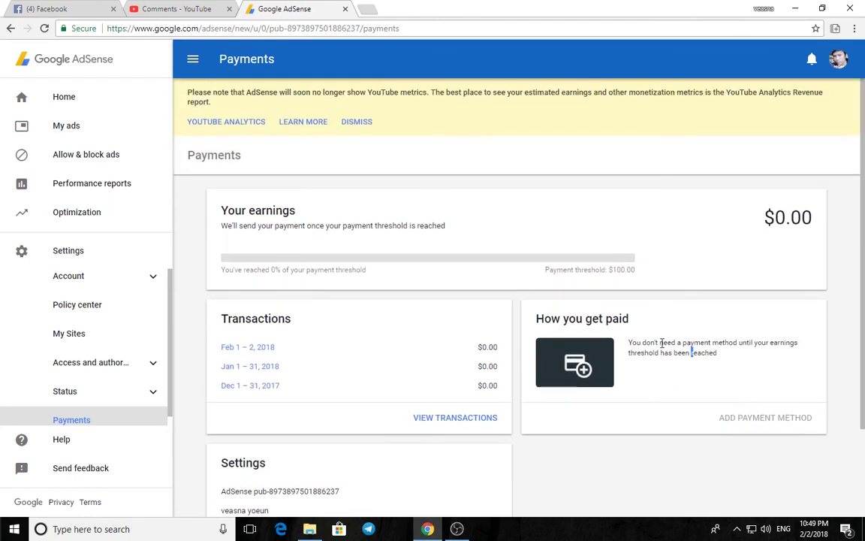
{"action": "scroll", "coordinate": [662, 344], "scroll_direction": "down", "scroll_amount": 3}
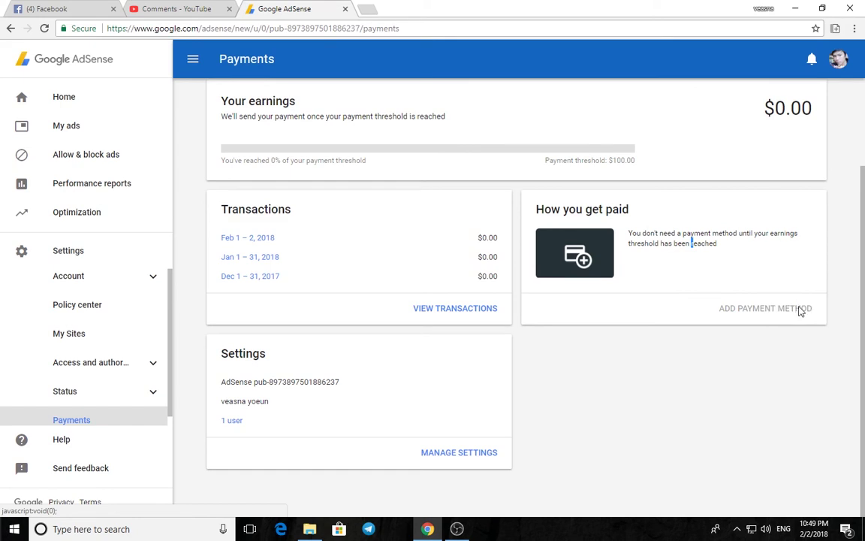
{"action": "scroll", "coordinate": [699, 299], "scroll_direction": "up", "scroll_amount": 3}
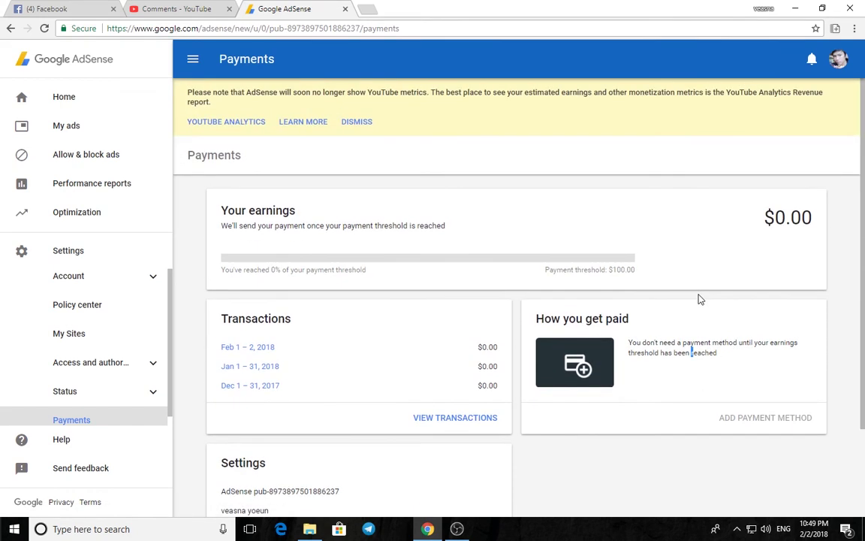
{"action": "scroll", "coordinate": [698, 300], "scroll_direction": "down", "scroll_amount": 3}
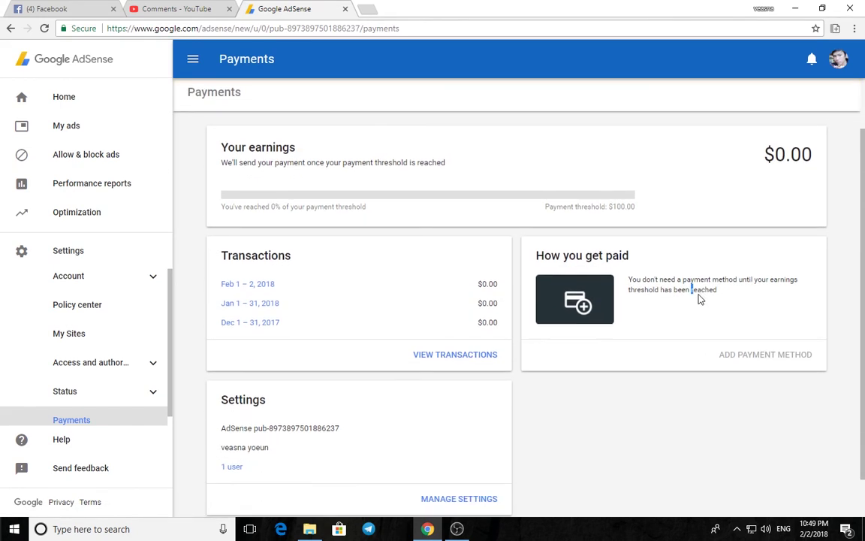
{"action": "scroll", "coordinate": [699, 297], "scroll_direction": "up", "scroll_amount": 2}
{"action": "scroll", "coordinate": [700, 295], "scroll_direction": "down", "scroll_amount": 2}
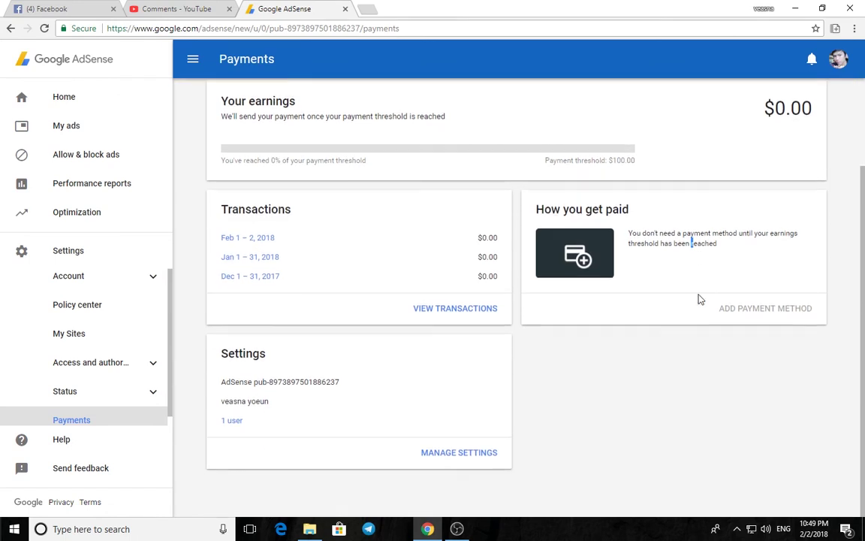
{"action": "scroll", "coordinate": [699, 295], "scroll_direction": "up", "scroll_amount": 3}
{"action": "scroll", "coordinate": [699, 295], "scroll_direction": "down", "scroll_amount": 2}
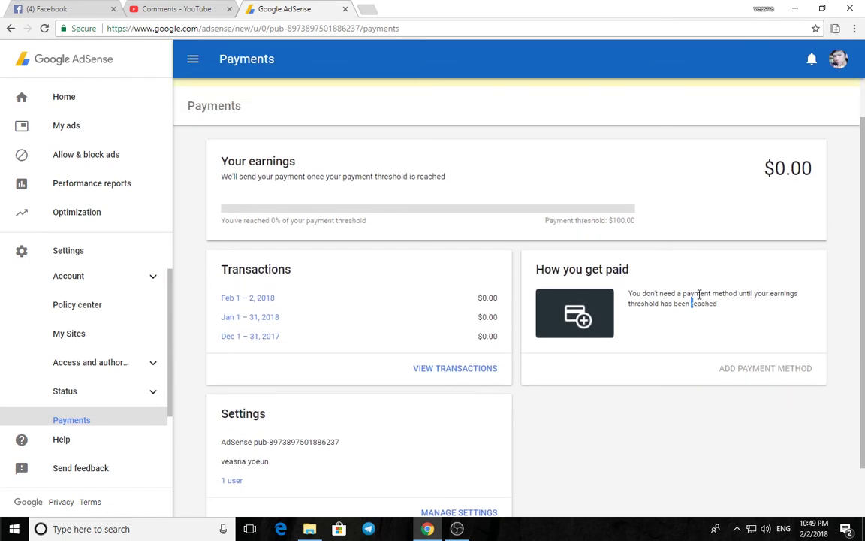
{"action": "scroll", "coordinate": [699, 297], "scroll_direction": "down", "scroll_amount": 2}
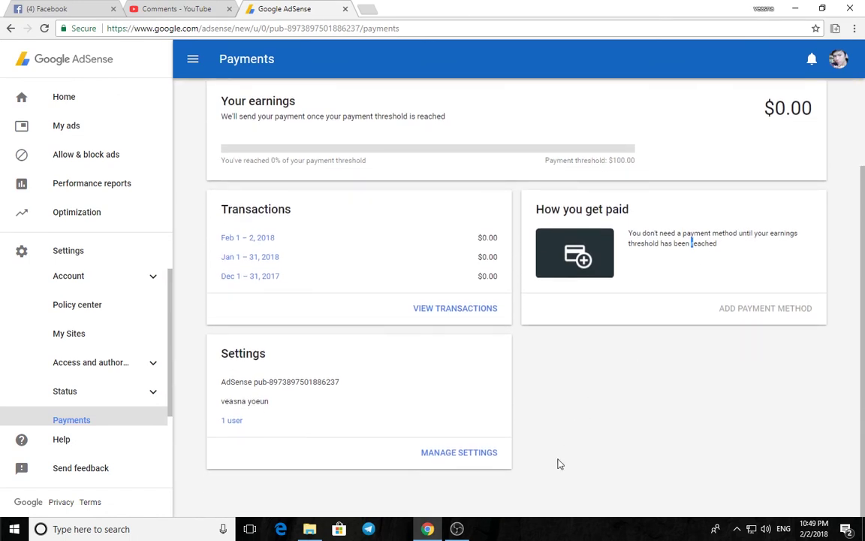
Step: Open the payment settings and review the name and address in the payments profile and the primary payments contact
{"action": "left_click", "coordinate": [465, 455]}
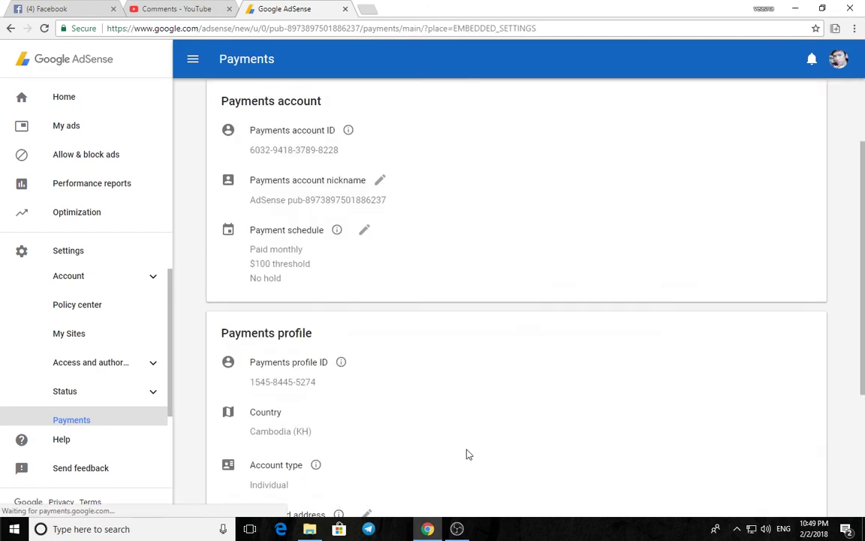
{"action": "scroll", "coordinate": [468, 451], "scroll_direction": "down", "scroll_amount": 3}
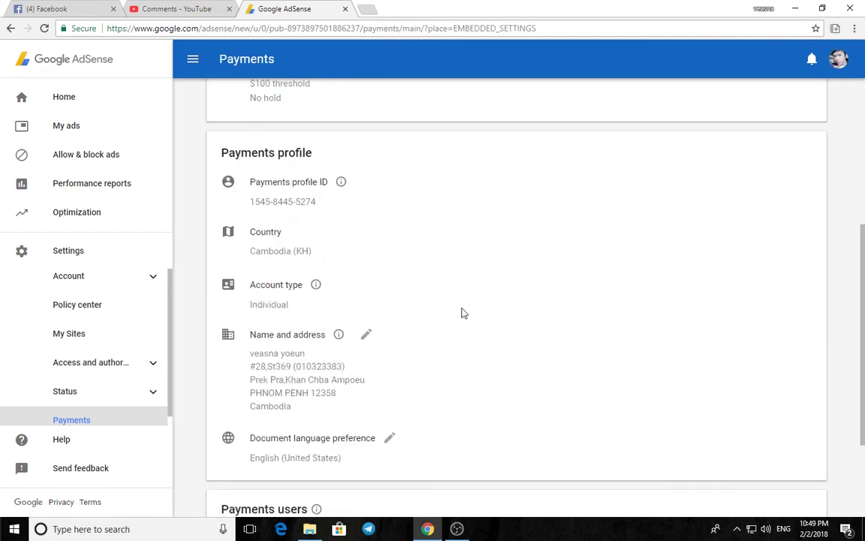
{"action": "scroll", "coordinate": [463, 313], "scroll_direction": "down", "scroll_amount": 2}
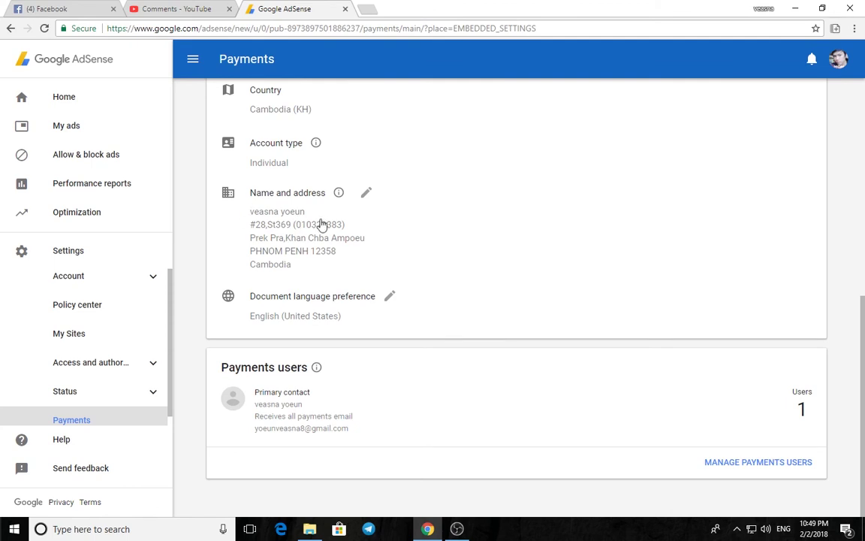
{"action": "scroll", "coordinate": [322, 224], "scroll_direction": "up", "scroll_amount": 2}
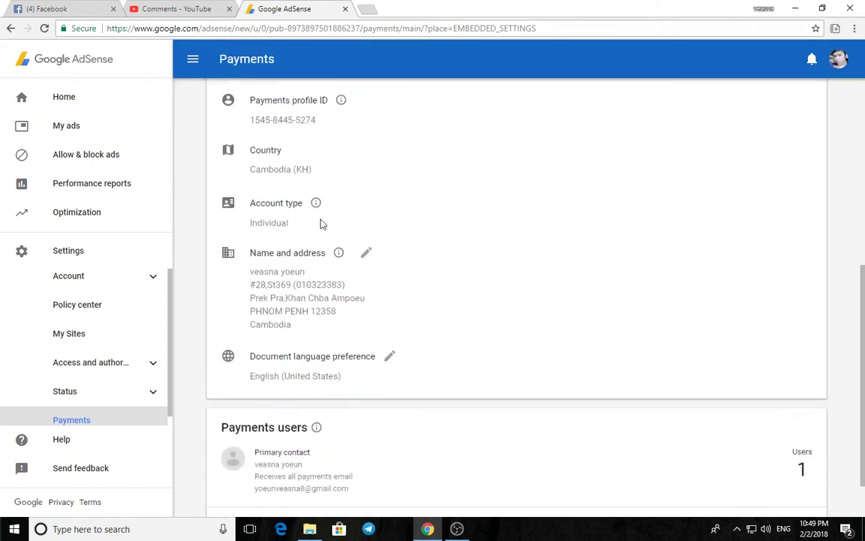
{"action": "scroll", "coordinate": [338, 282], "scroll_direction": "down", "scroll_amount": 2}
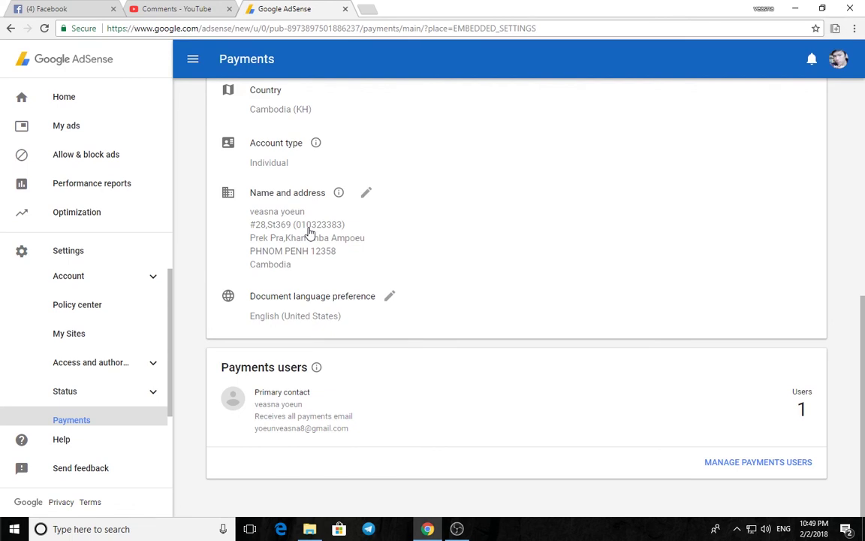
{"action": "scroll", "coordinate": [310, 231], "scroll_direction": "up", "scroll_amount": 2}
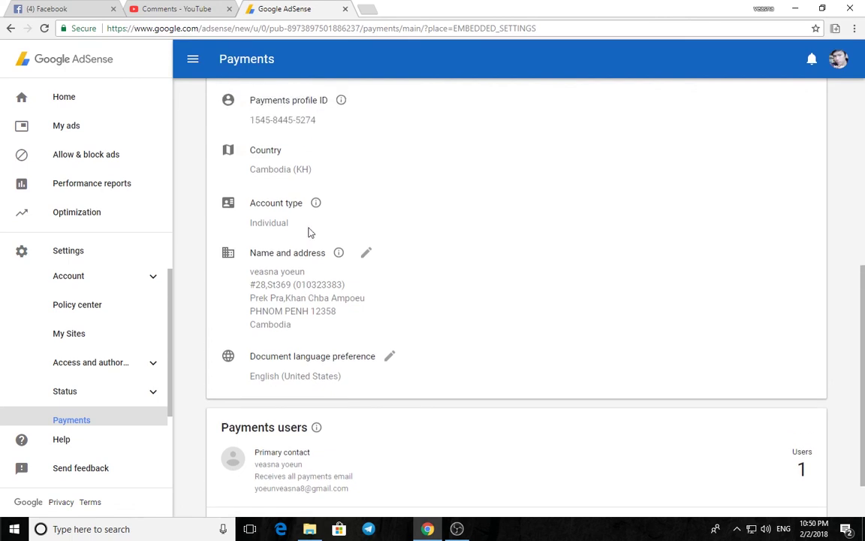
{"action": "left_click", "coordinate": [338, 253]}
{"action": "left_click", "coordinate": [287, 313]}
Step: Go back to the Payments overview and compare the current earnings with the threshold required for adding a payment method
{"action": "left_click", "coordinate": [105, 420]}
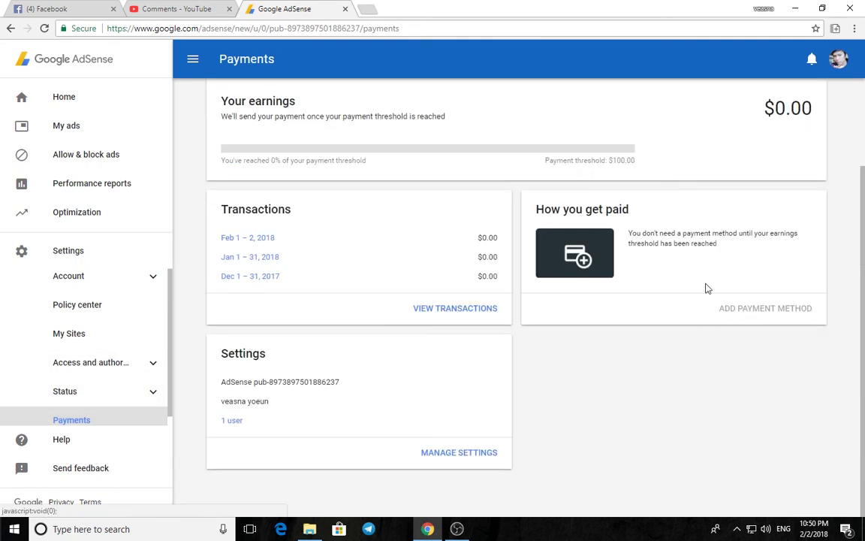
{"action": "left_click_drag", "start_coordinate": [655, 233], "coordinate": [710, 244]}
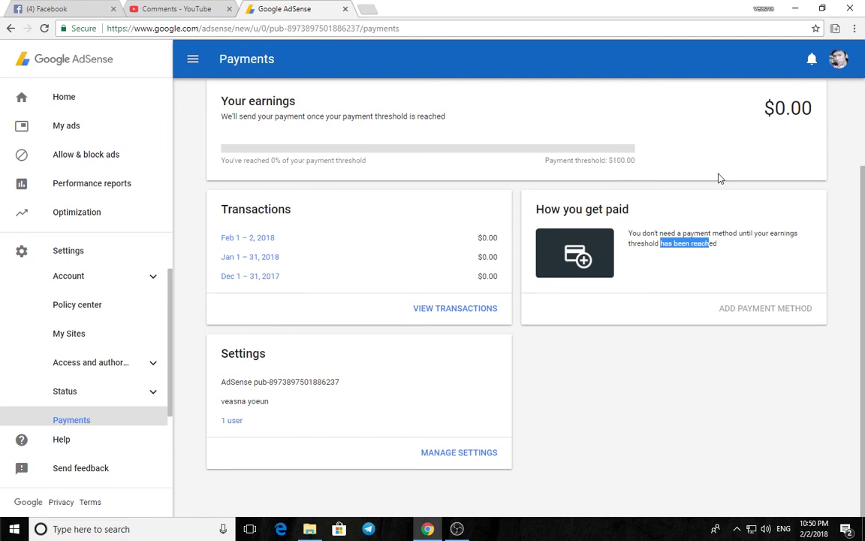
{"action": "left_click_drag", "start_coordinate": [775, 108], "coordinate": [810, 108]}
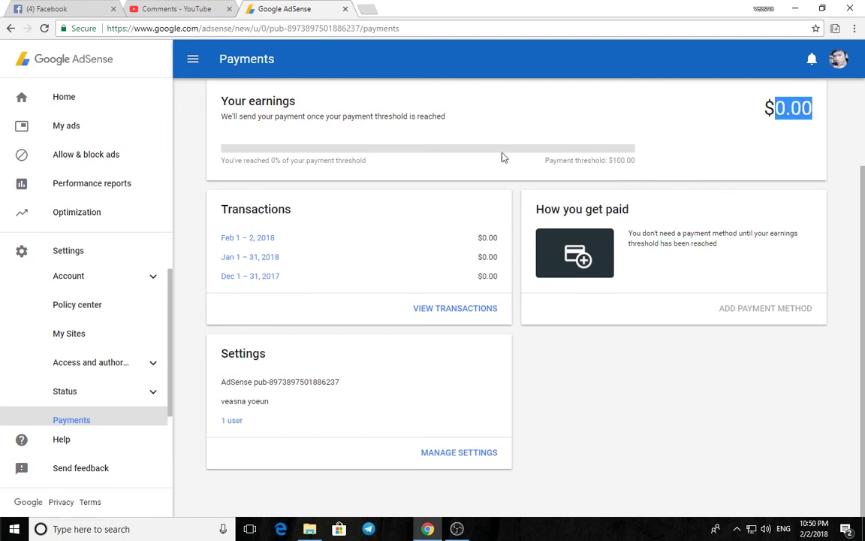
{"action": "left_click_drag", "start_coordinate": [518, 173], "coordinate": [639, 166]}
{"action": "left_click", "coordinate": [643, 161]}
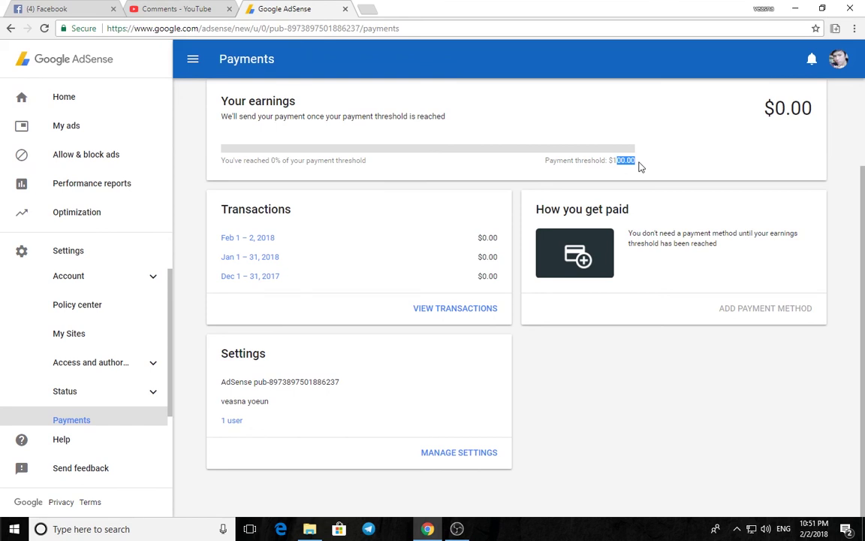
{"action": "left_click_drag", "start_coordinate": [610, 161], "coordinate": [626, 163]}
{"action": "scroll", "coordinate": [691, 172], "scroll_direction": "up", "scroll_amount": 2}
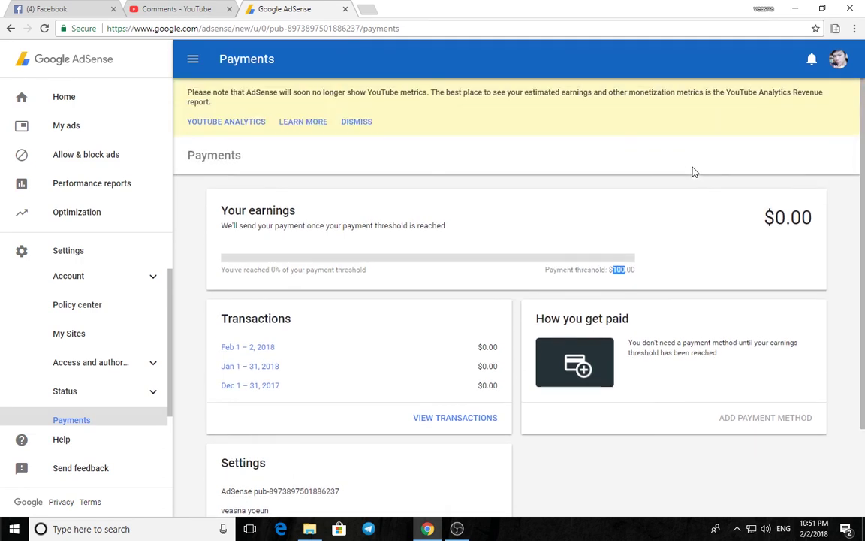
Step: Switch briefly to the YouTube comments page, return to AdSense and look through the Payments overview again
{"action": "left_click", "coordinate": [177, 8]}
{"action": "left_click", "coordinate": [284, 8]}
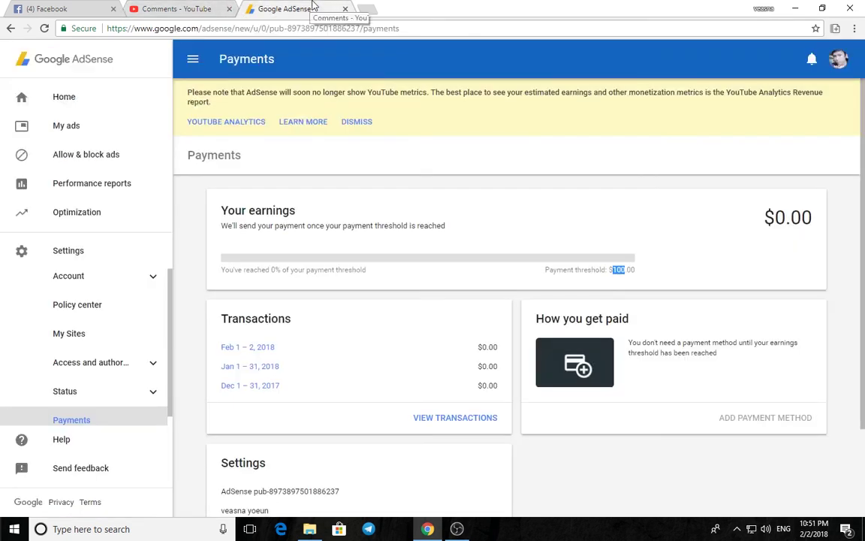
{"action": "scroll", "coordinate": [611, 304], "scroll_direction": "down", "scroll_amount": 3}
{"action": "scroll", "coordinate": [611, 311], "scroll_direction": "up", "scroll_amount": 3}
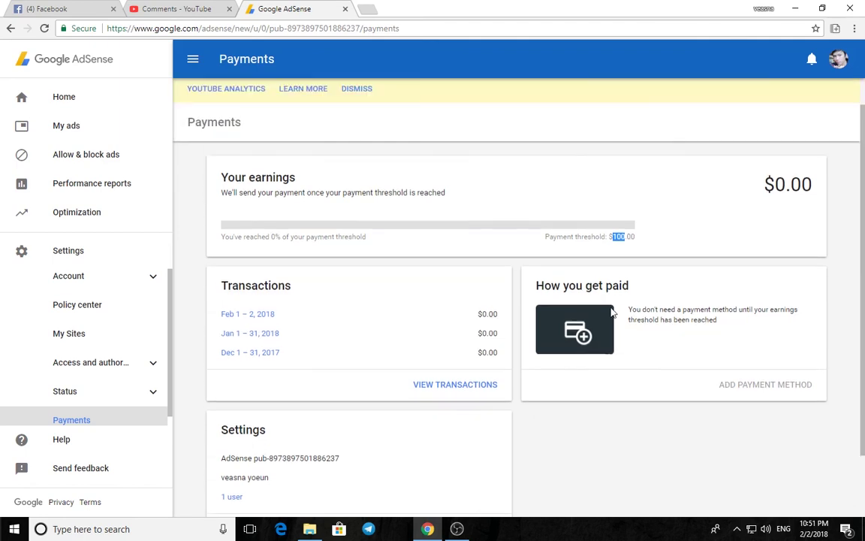
{"action": "scroll", "coordinate": [610, 312], "scroll_direction": "down", "scroll_amount": 3}
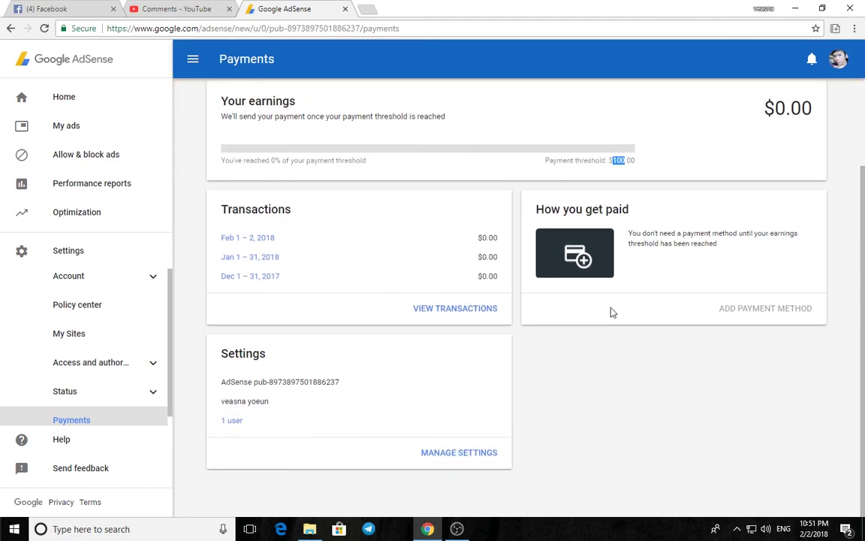